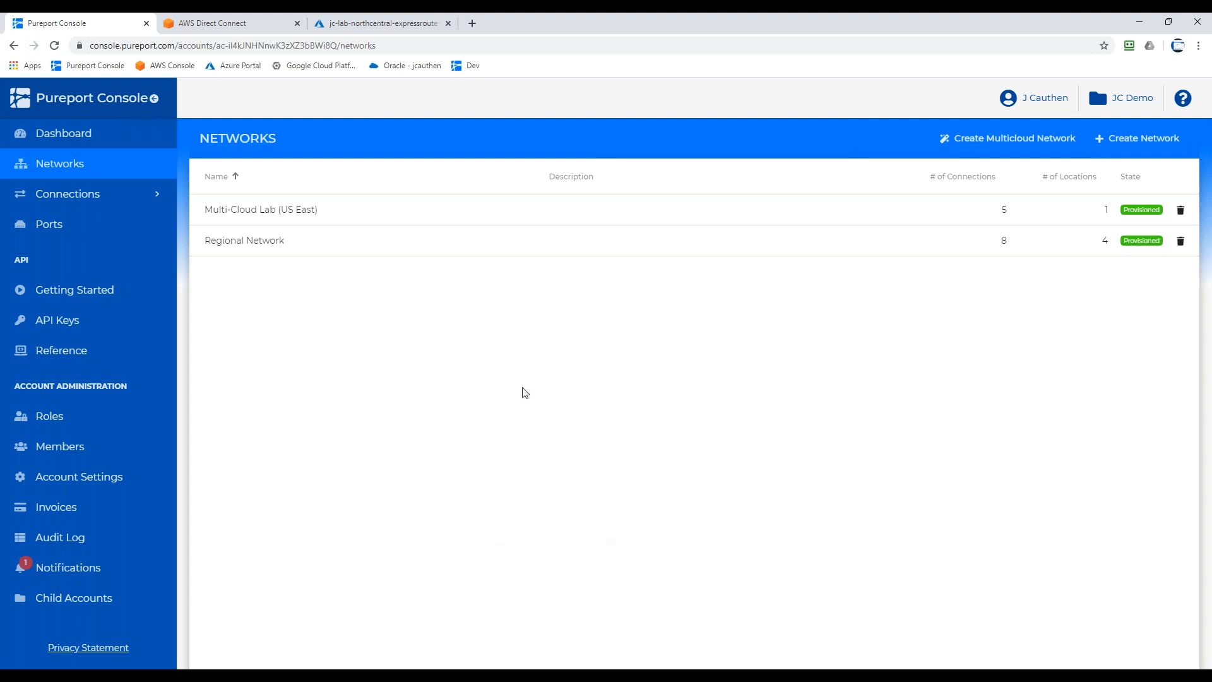
Open the API reference and expand the Delete network endpoint in the networks section
{"action": "left_click", "coordinate": [127, 362]}
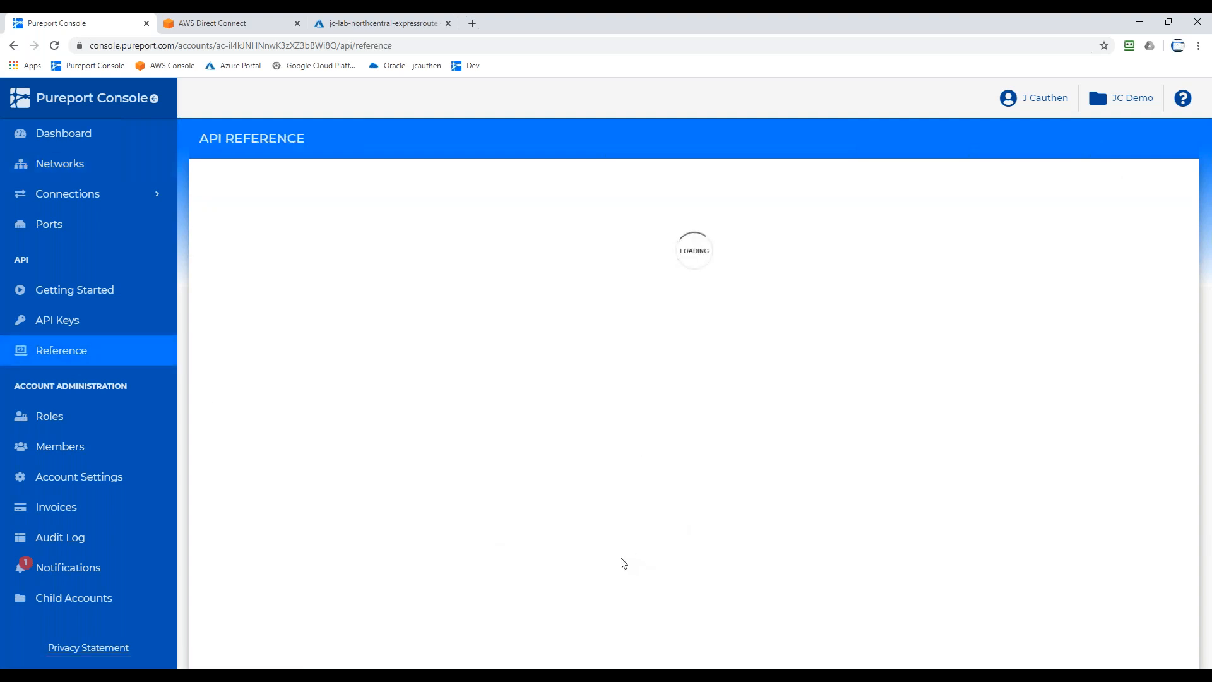
{"action": "scroll", "coordinate": [621, 559], "scroll_direction": "down", "scroll_amount": 3}
{"action": "scroll", "coordinate": [620, 560], "scroll_direction": "down", "scroll_amount": 8}
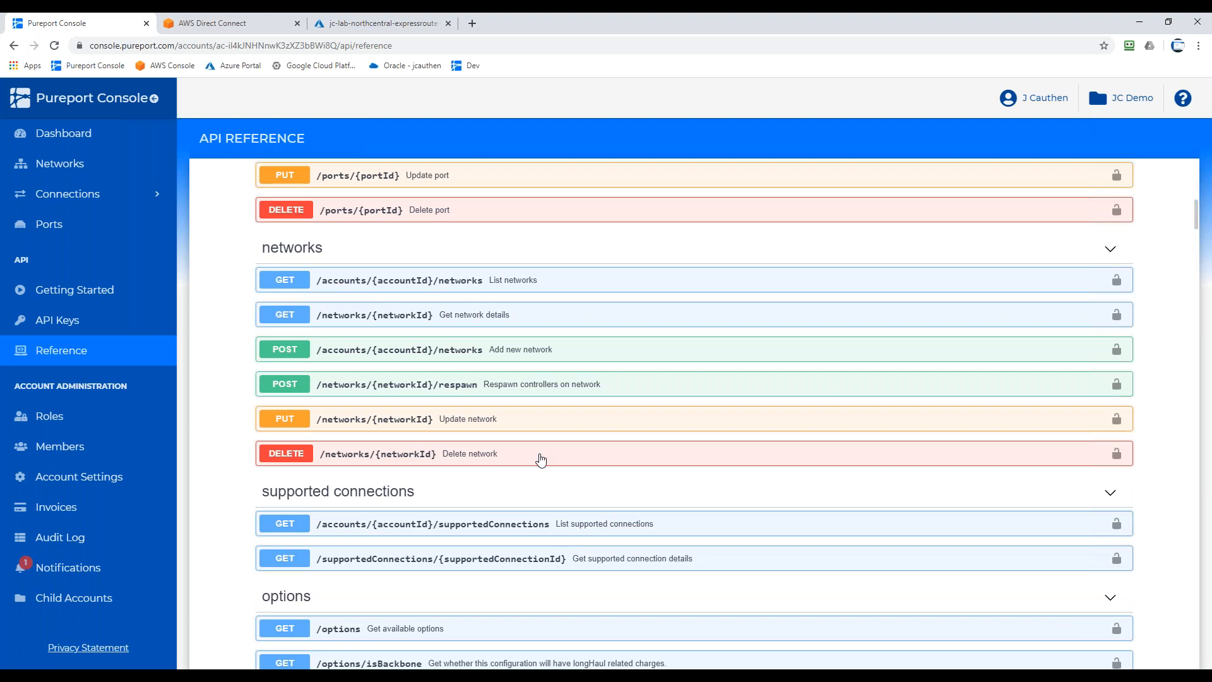
{"action": "left_click", "coordinate": [541, 455]}
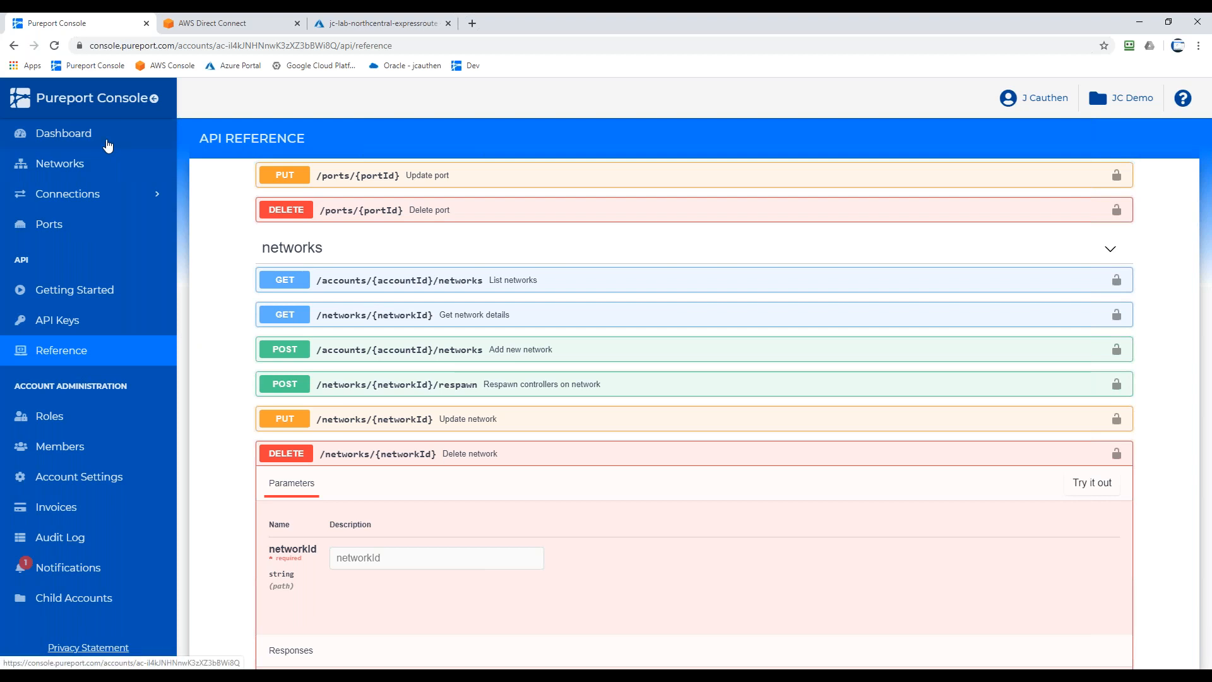
Review the existing networks, the AWS Direct Connect connections and the Azure ExpressRoute circuit, and return to the Pureport Console
{"action": "left_click", "coordinate": [106, 163]}
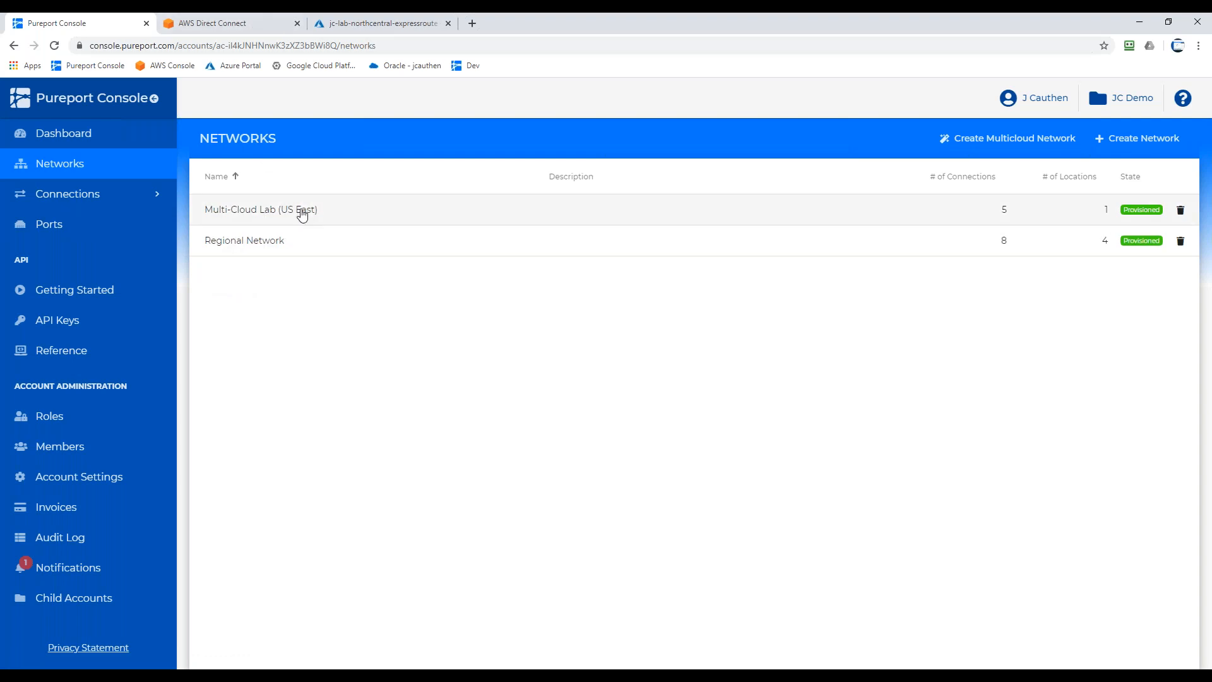
{"action": "left_click", "coordinate": [261, 19]}
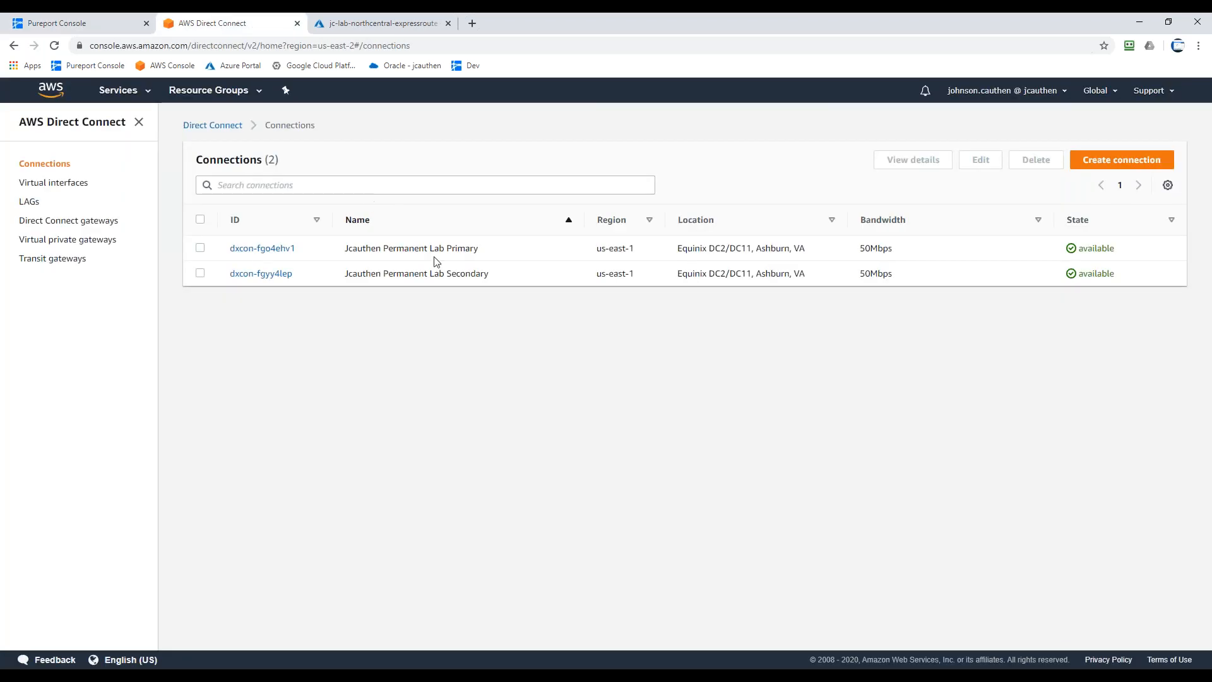
{"action": "left_click", "coordinate": [393, 23]}
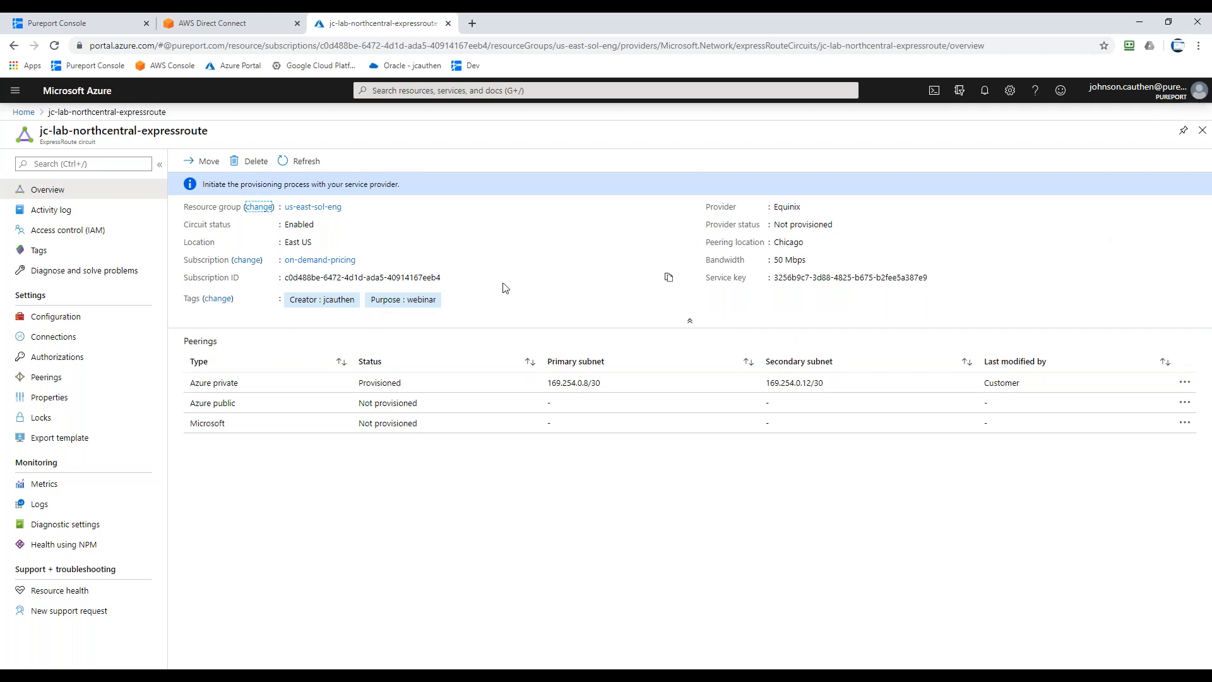
{"action": "left_click", "coordinate": [197, 21]}
{"action": "left_click", "coordinate": [70, 23]}
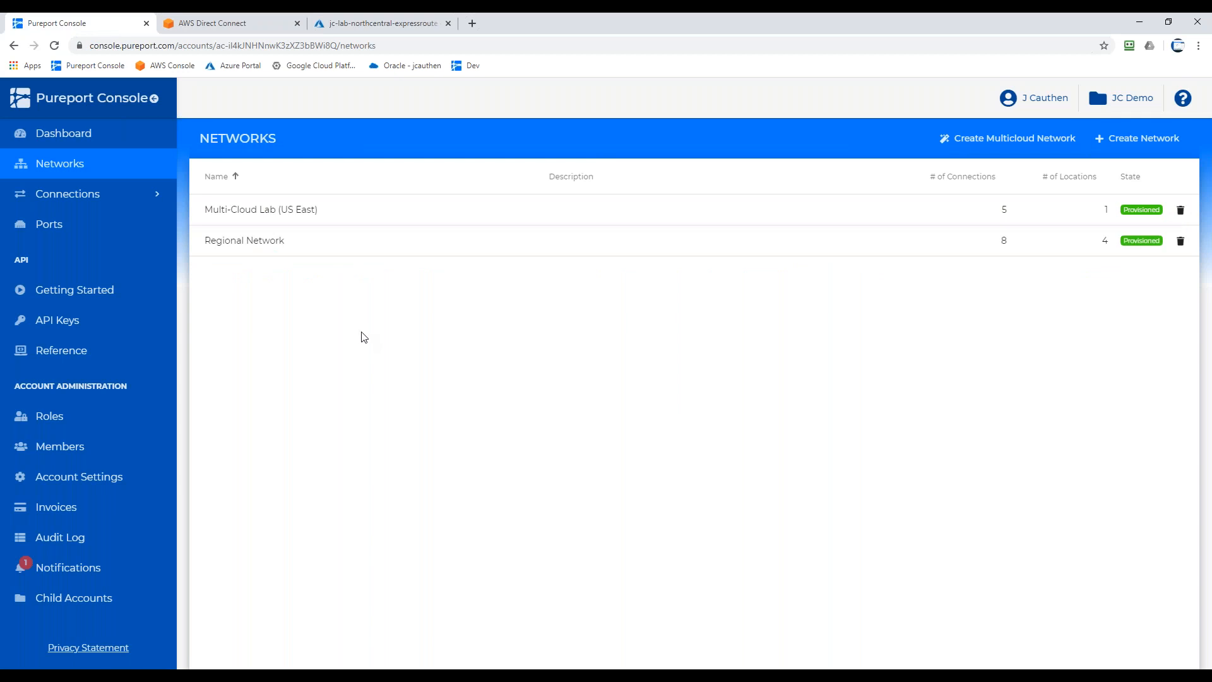
Create a new network named "Multicloud Network"
{"action": "left_click", "coordinate": [1118, 144]}
{"action": "type", "text": "M"}
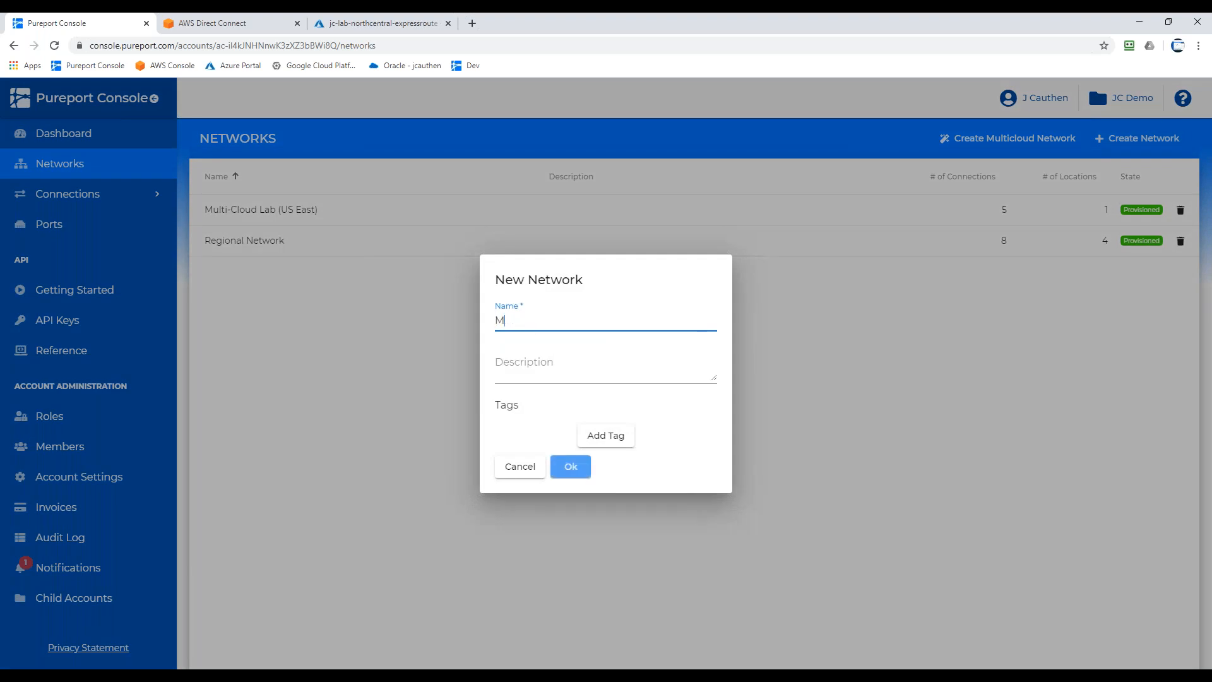
{"action": "type", "text": "ulticooud Network"}
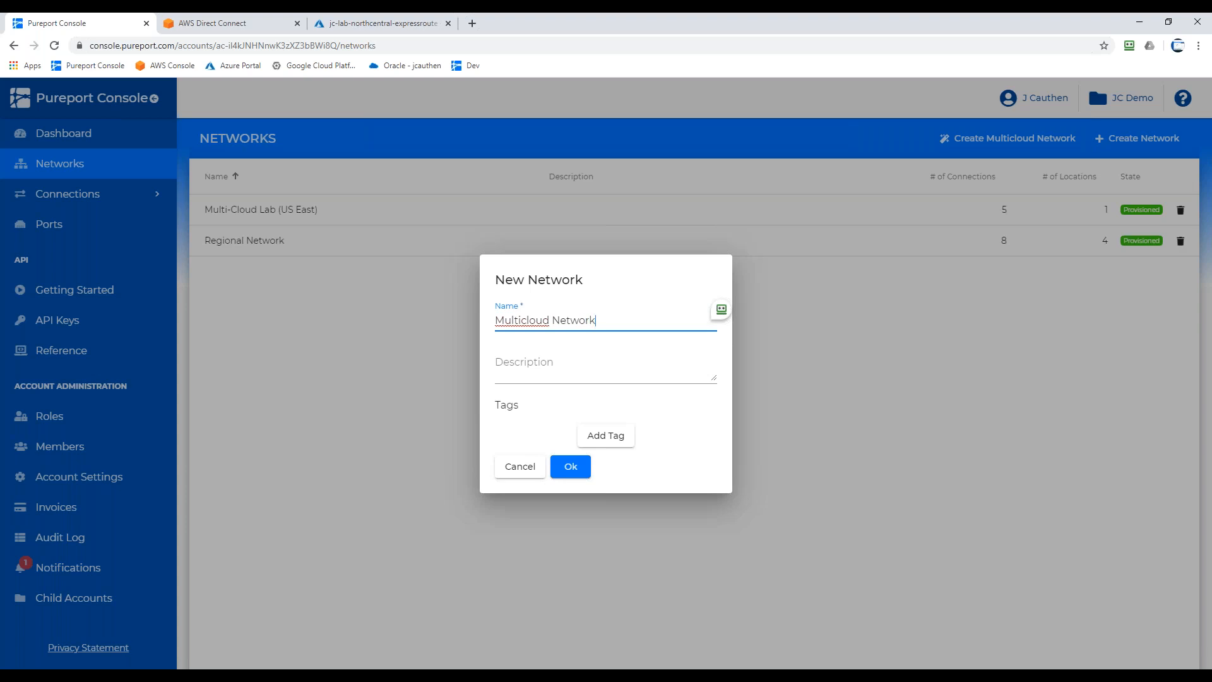
{"action": "left_click", "coordinate": [582, 474]}
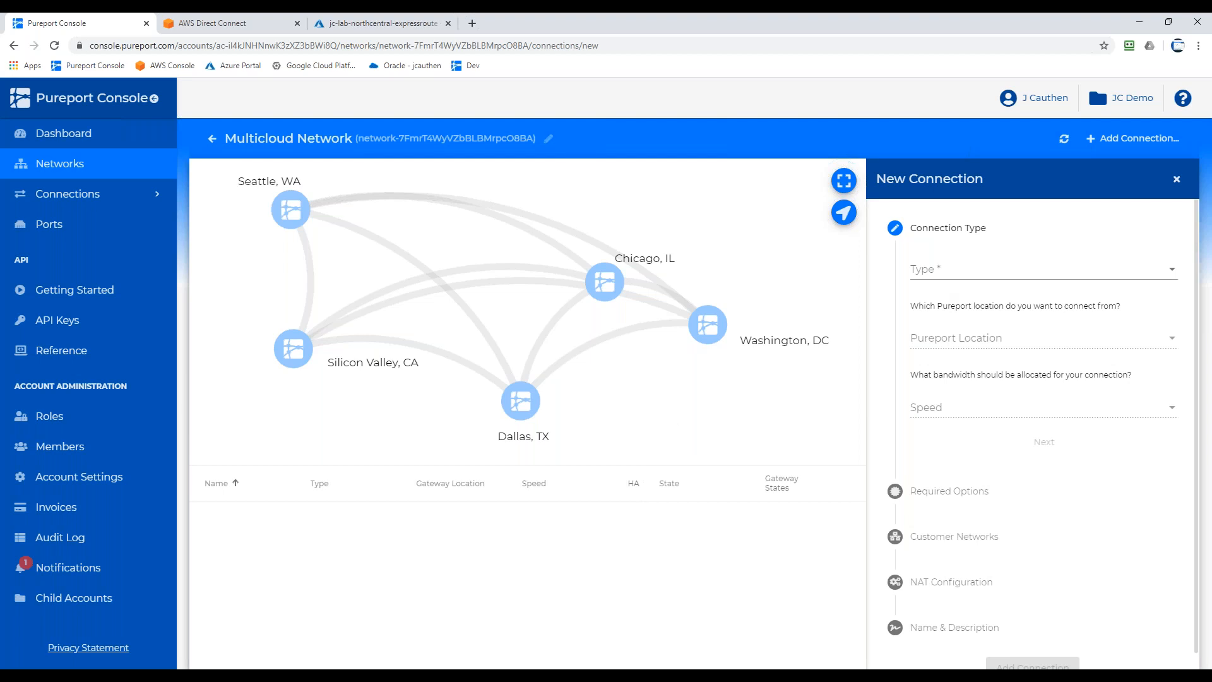
Set the new connection's type to AWS Direct Connect and its Pureport location to Chicago, IL
{"action": "left_click", "coordinate": [1011, 270]}
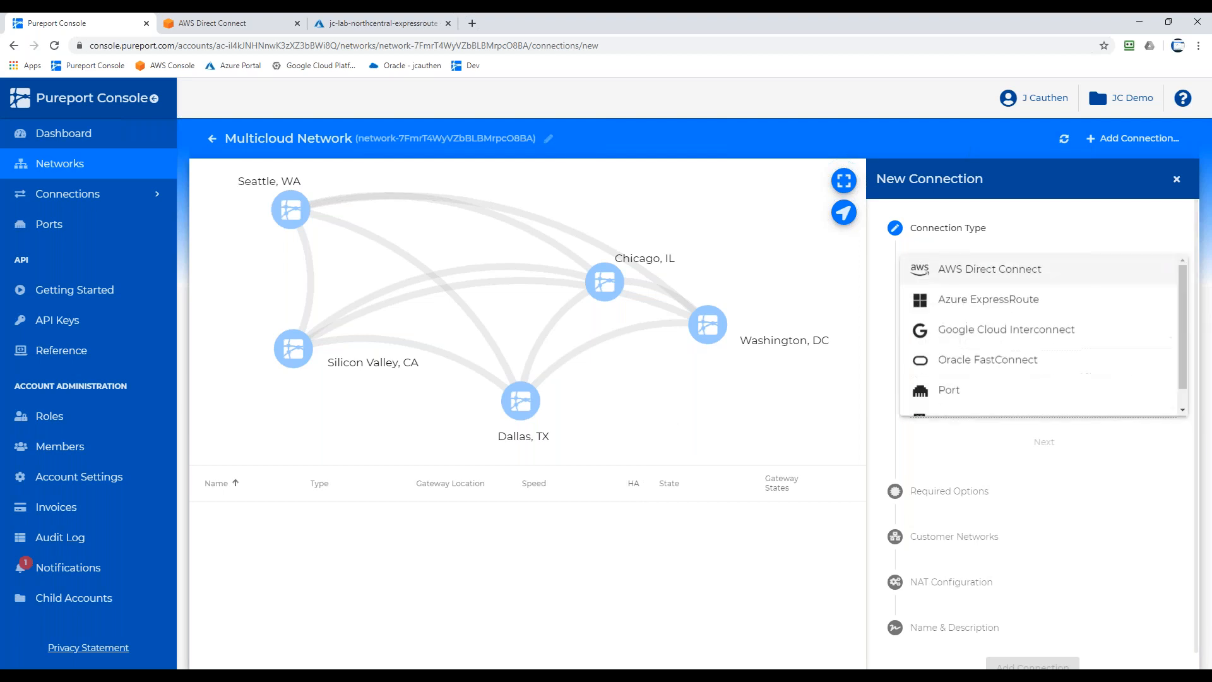
{"action": "left_click", "coordinate": [953, 275]}
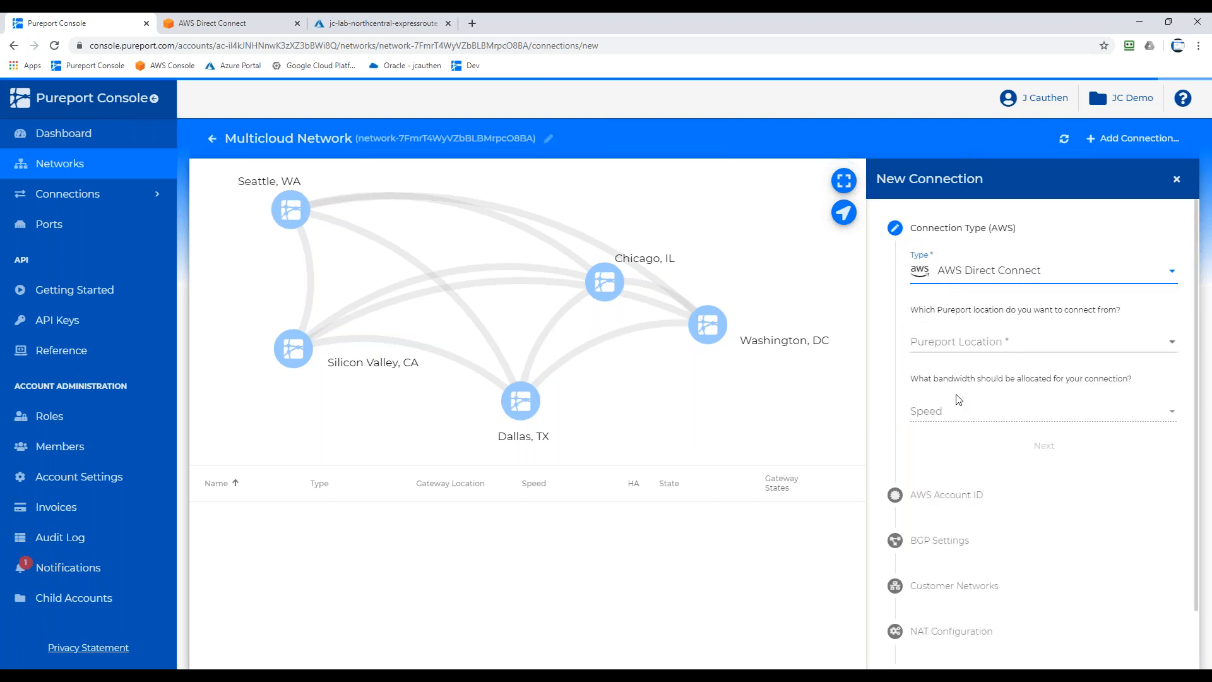
{"action": "left_click", "coordinate": [966, 350]}
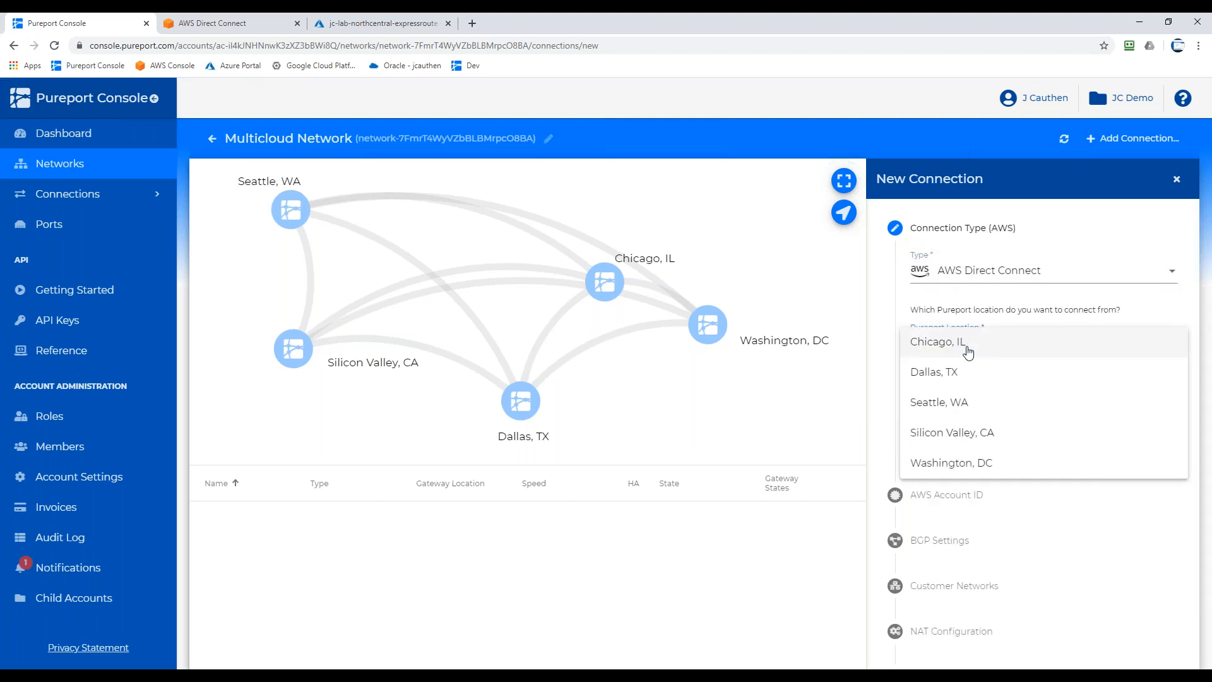
{"action": "left_click", "coordinate": [968, 351]}
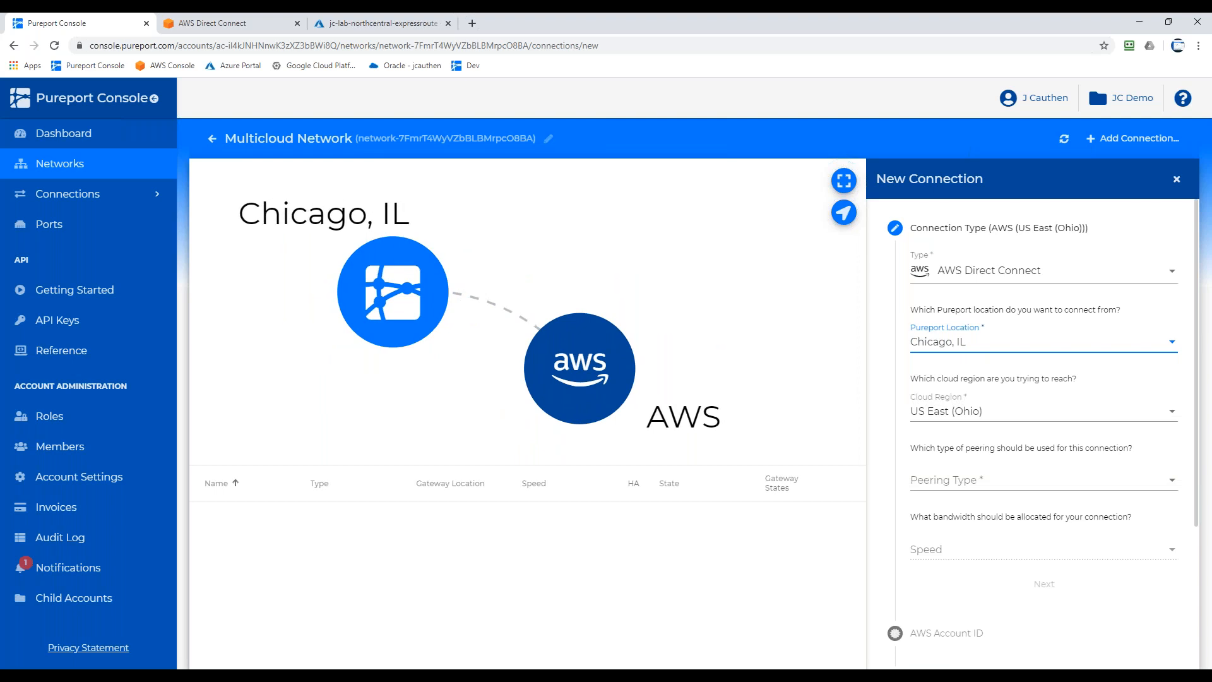
Set the AWS connection's peering type to Private and speed to 50Mbps (HA), and continue to the AWS account ID
{"action": "left_click", "coordinate": [1043, 481]}
{"action": "left_click", "coordinate": [947, 480]}
{"action": "left_click", "coordinate": [1043, 549]}
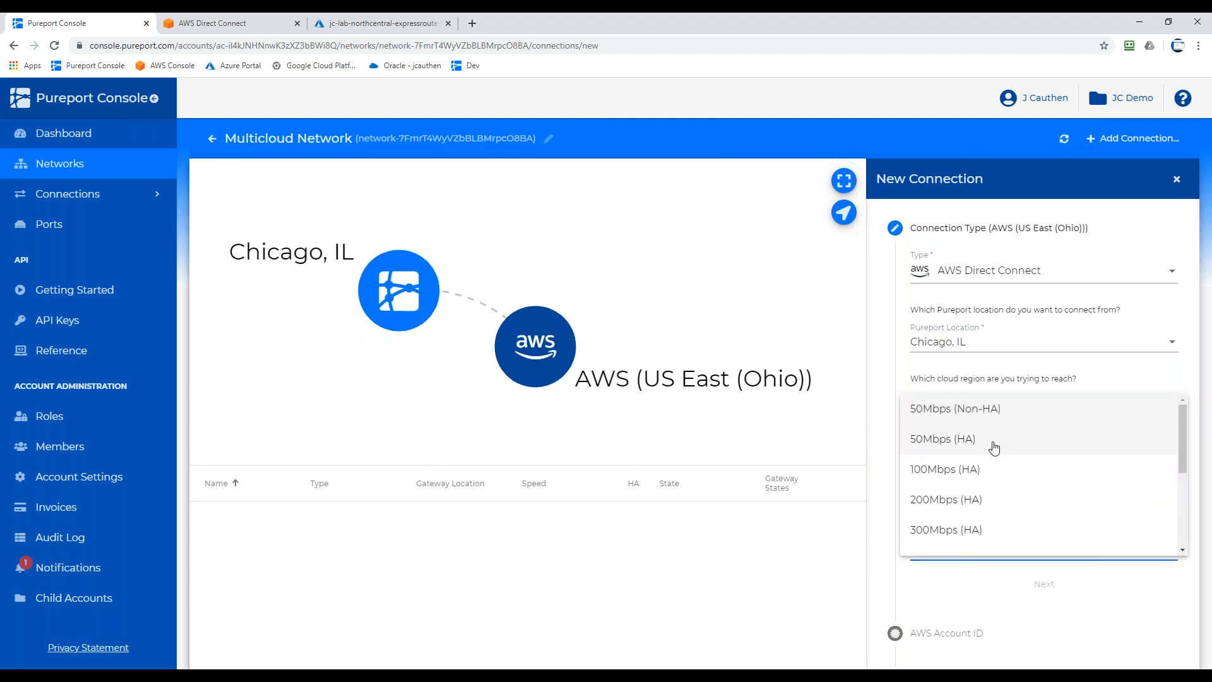
{"action": "left_click", "coordinate": [995, 447]}
{"action": "left_click", "coordinate": [1051, 548]}
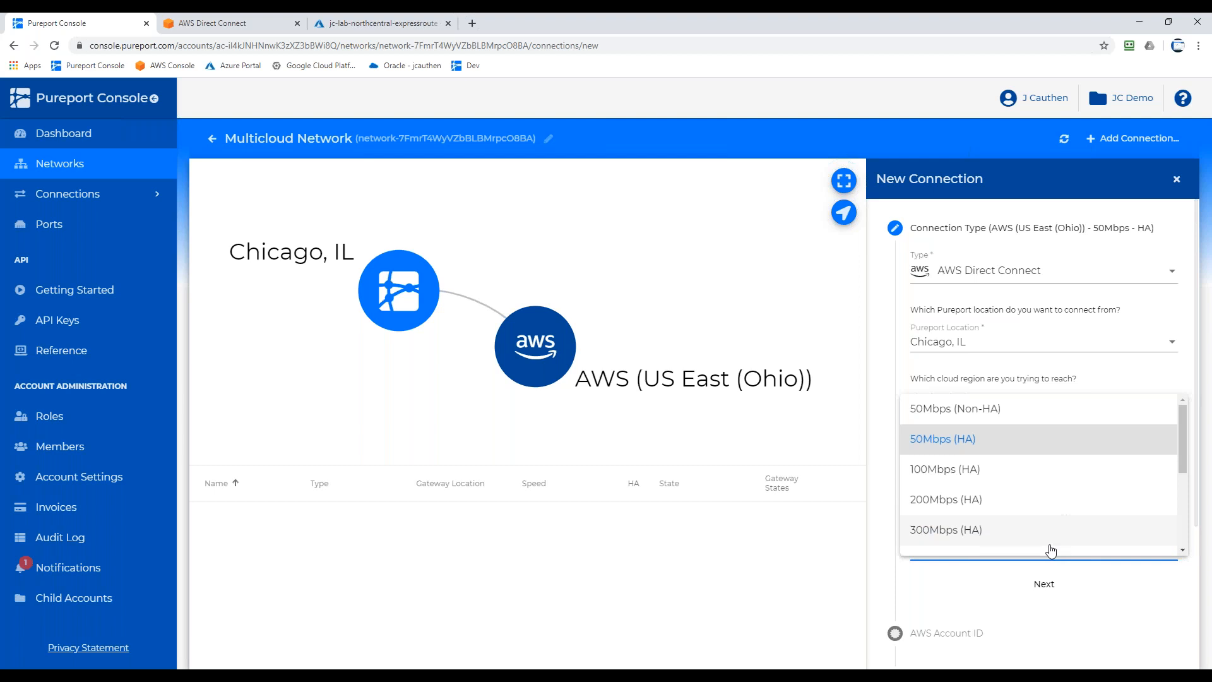
{"action": "left_click", "coordinate": [995, 439]}
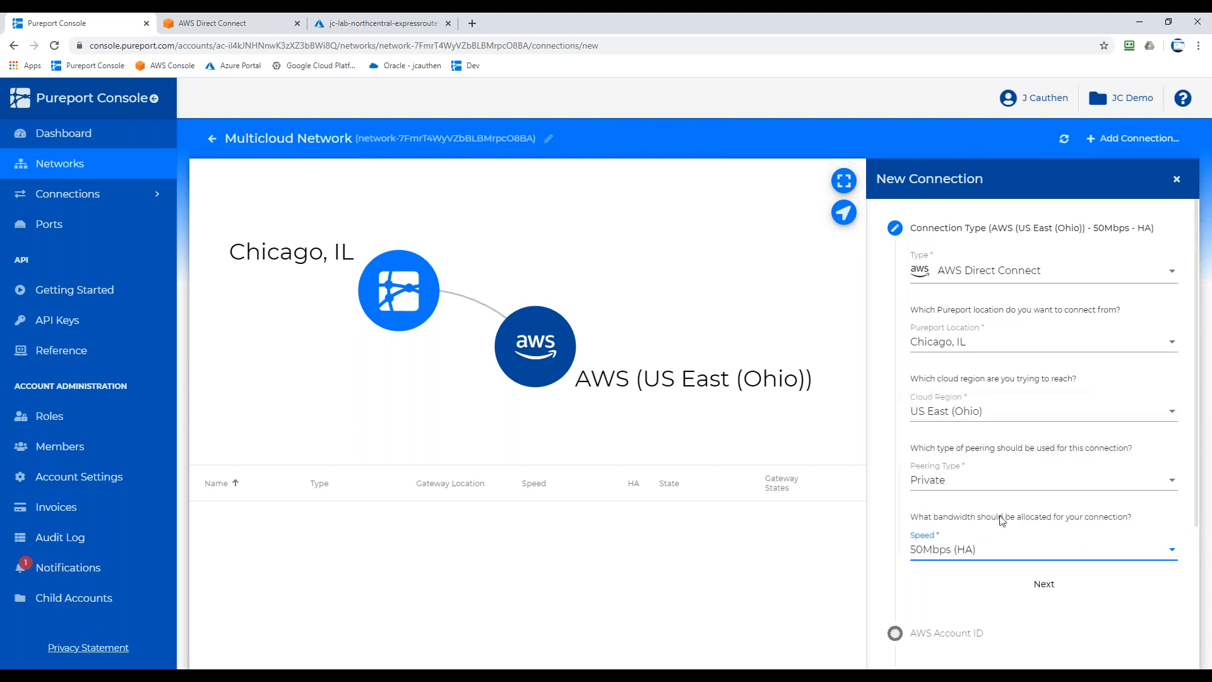
{"action": "left_click", "coordinate": [1043, 585]}
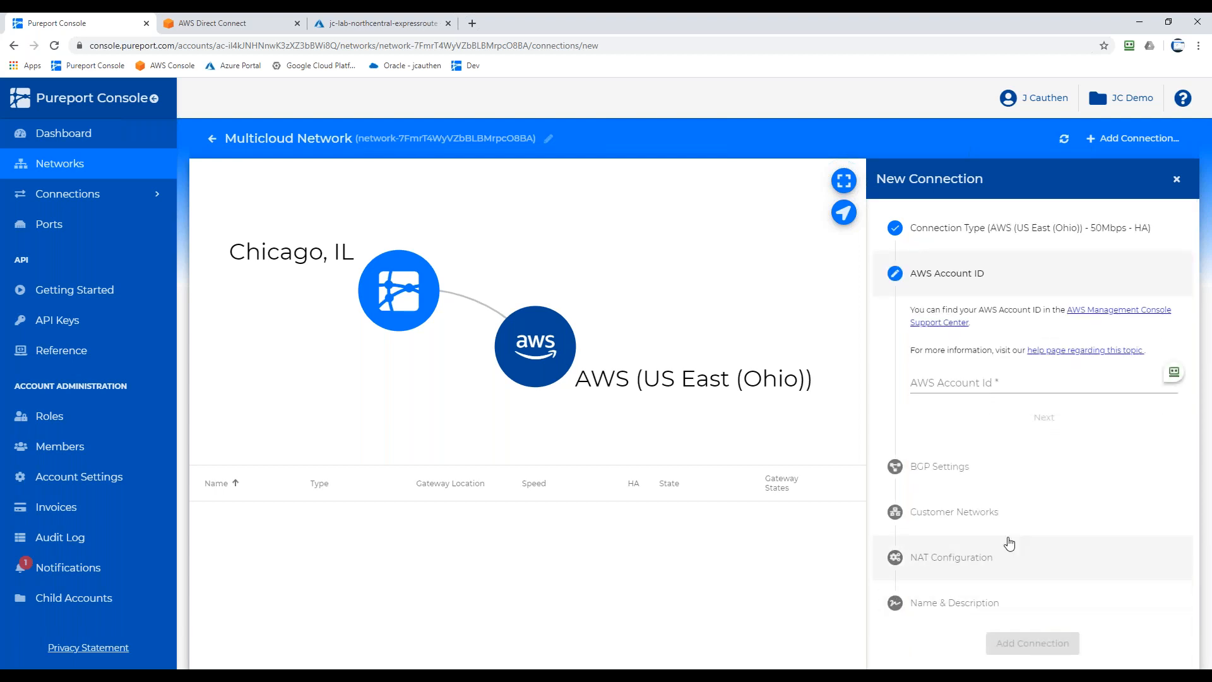
Switch to the AWS console, copy the account number from the Support Center, and close that page
{"action": "left_click", "coordinate": [215, 23]}
{"action": "left_click", "coordinate": [1153, 90]}
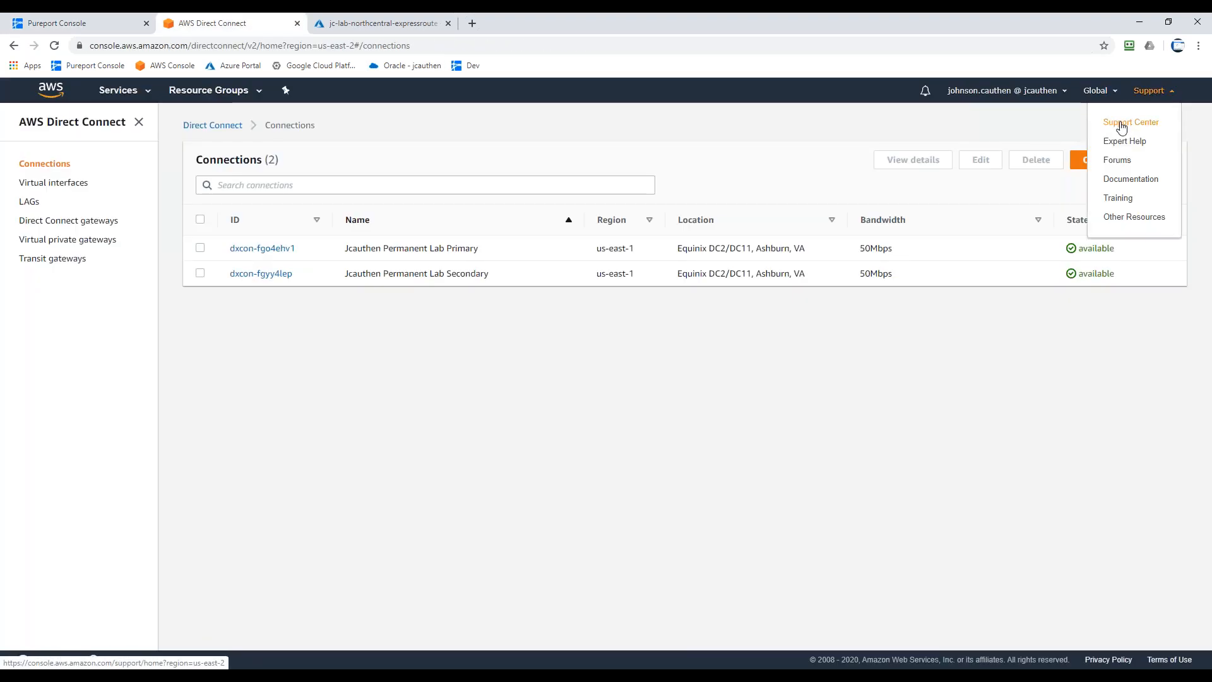
{"action": "left_click", "coordinate": [1122, 127], "text": "ctrl"}
{"action": "left_click", "coordinate": [379, 24]}
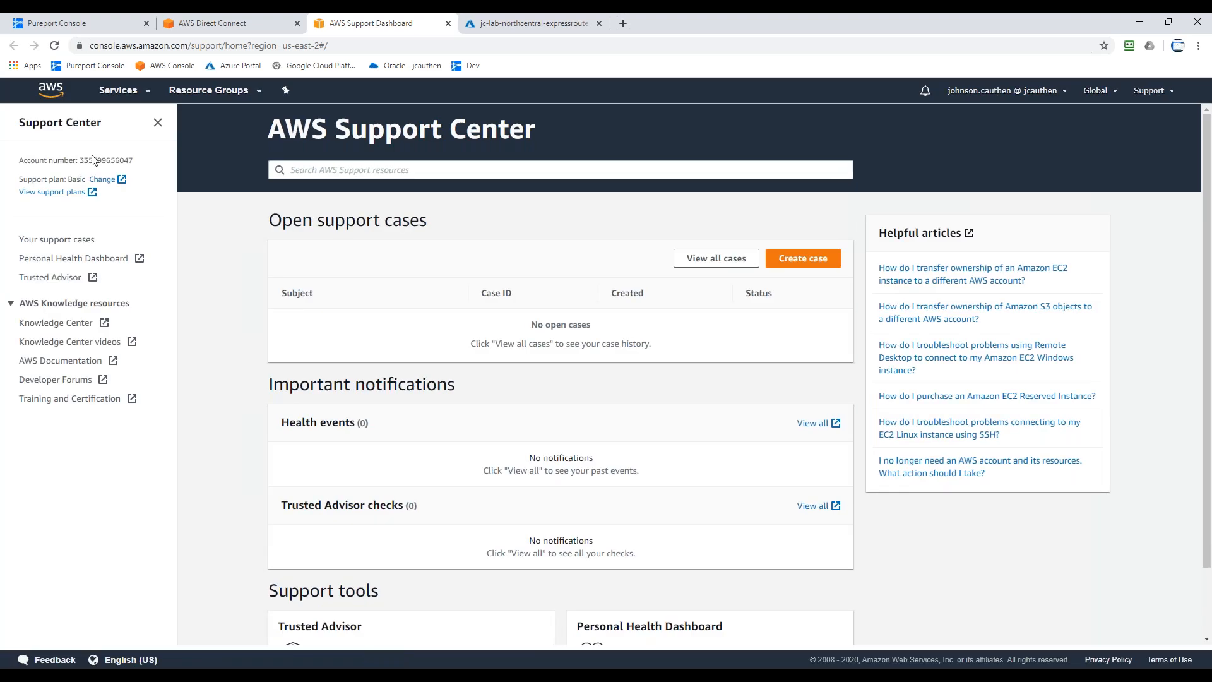
{"action": "double_click", "coordinate": [94, 159]}
{"action": "key", "text": "ctrl+c"}
{"action": "left_click", "coordinate": [448, 23]}
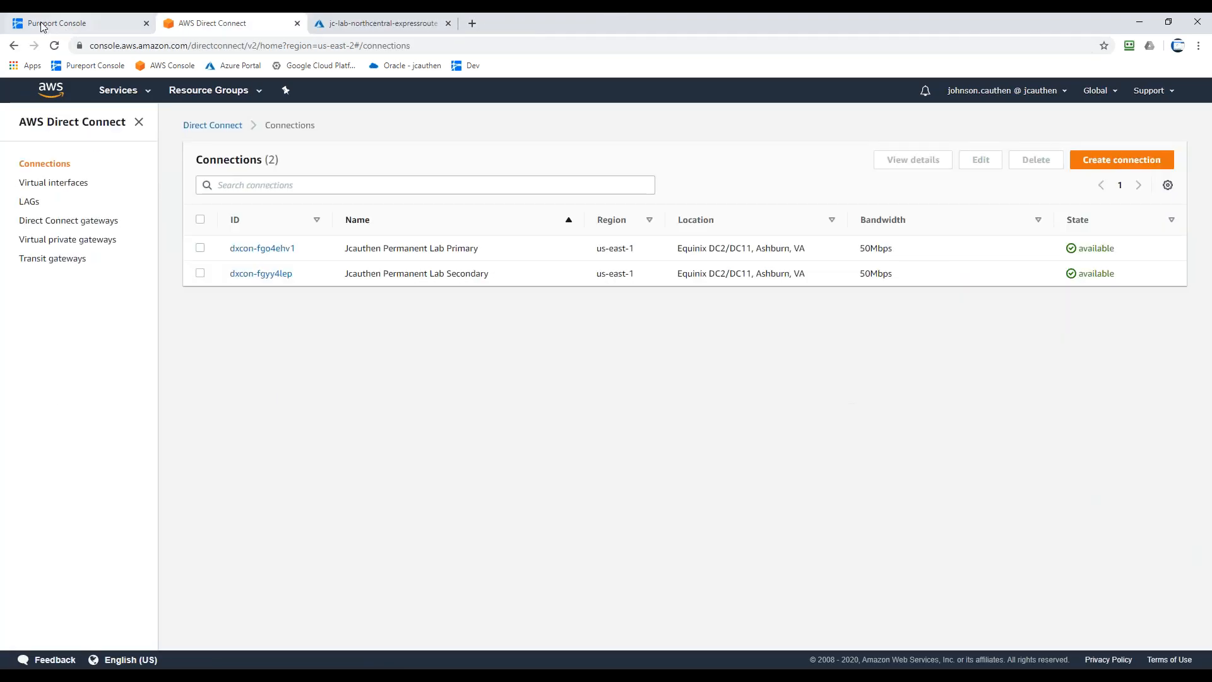
Back in the Pureport Console, paste the AWS account ID into the new connection and add the connection
{"action": "left_click", "coordinate": [75, 23]}
{"action": "left_click", "coordinate": [1014, 383]}
{"action": "key", "text": "ctrl+v"}
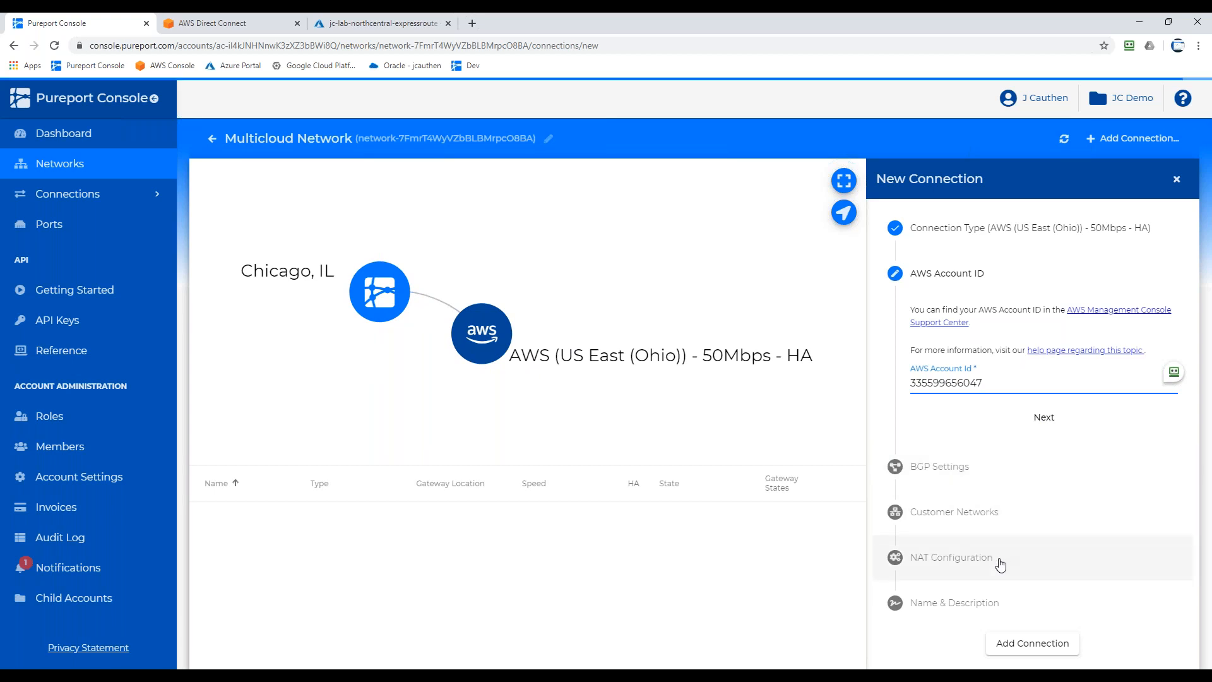
{"action": "left_click", "coordinate": [1033, 650]}
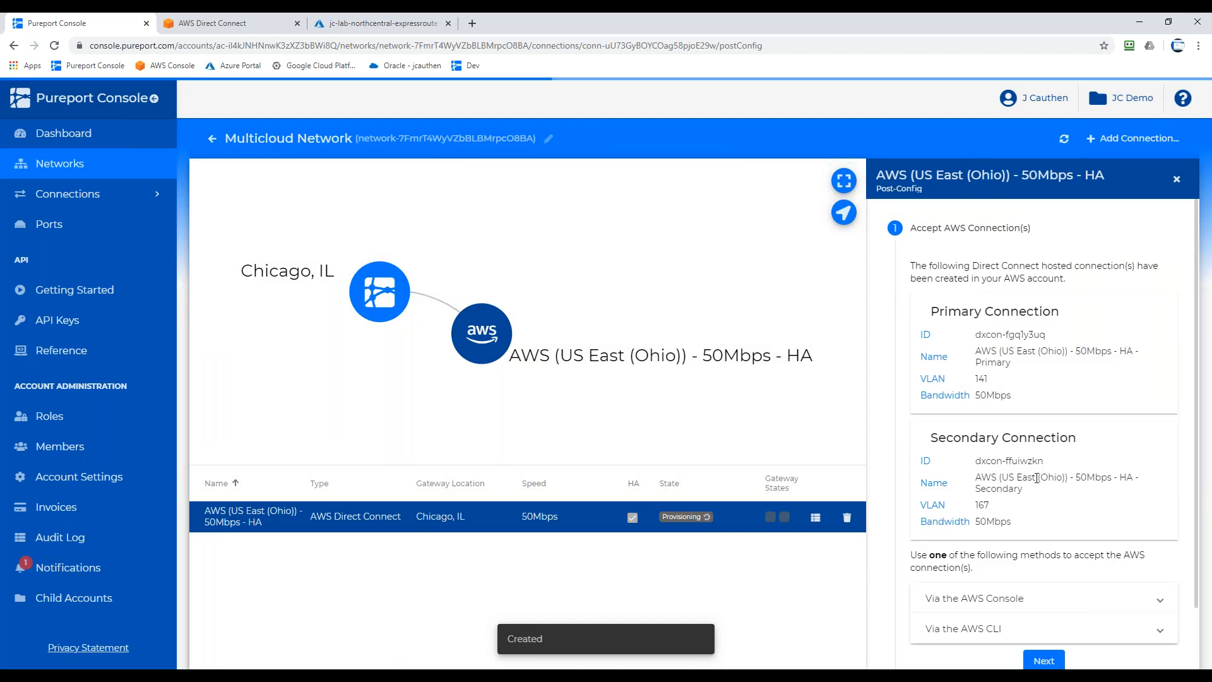
Switch to AWS Direct Connect and accept the hosted connection "Pureport - AWS US East Ohio - 50Mbps - HA-Primary"
{"action": "left_click", "coordinate": [230, 21]}
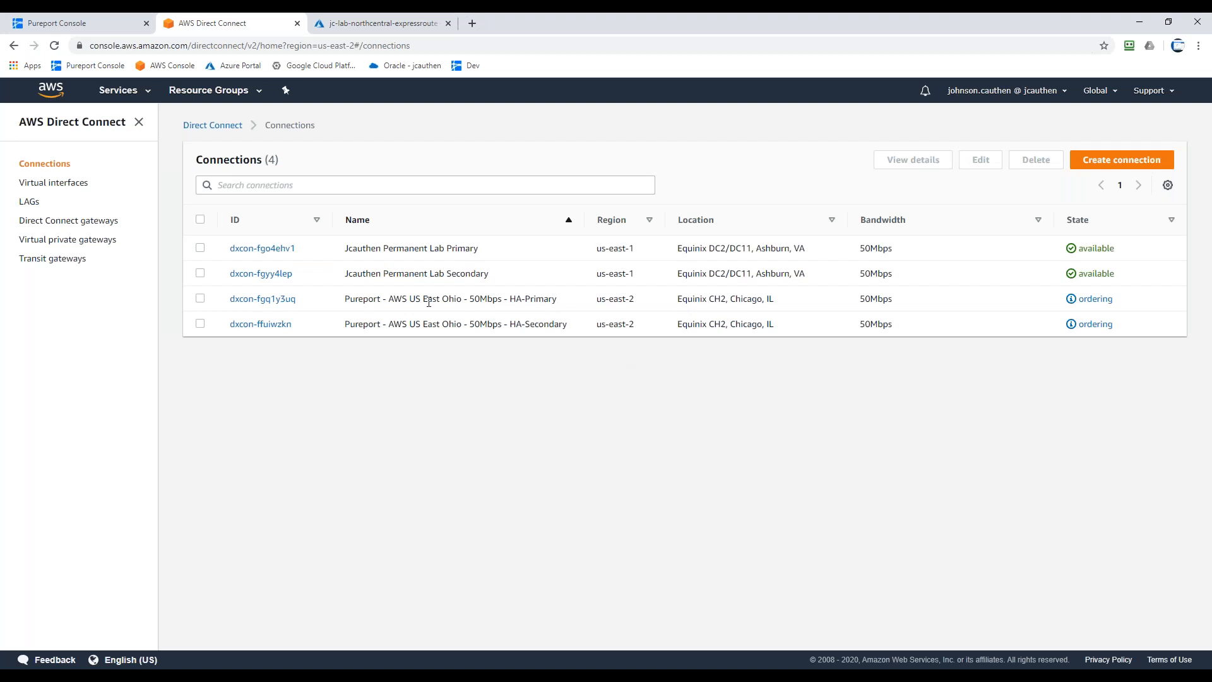
{"action": "left_click_drag", "start_coordinate": [344, 299], "coordinate": [566, 311]}
{"action": "left_click", "coordinate": [700, 351]}
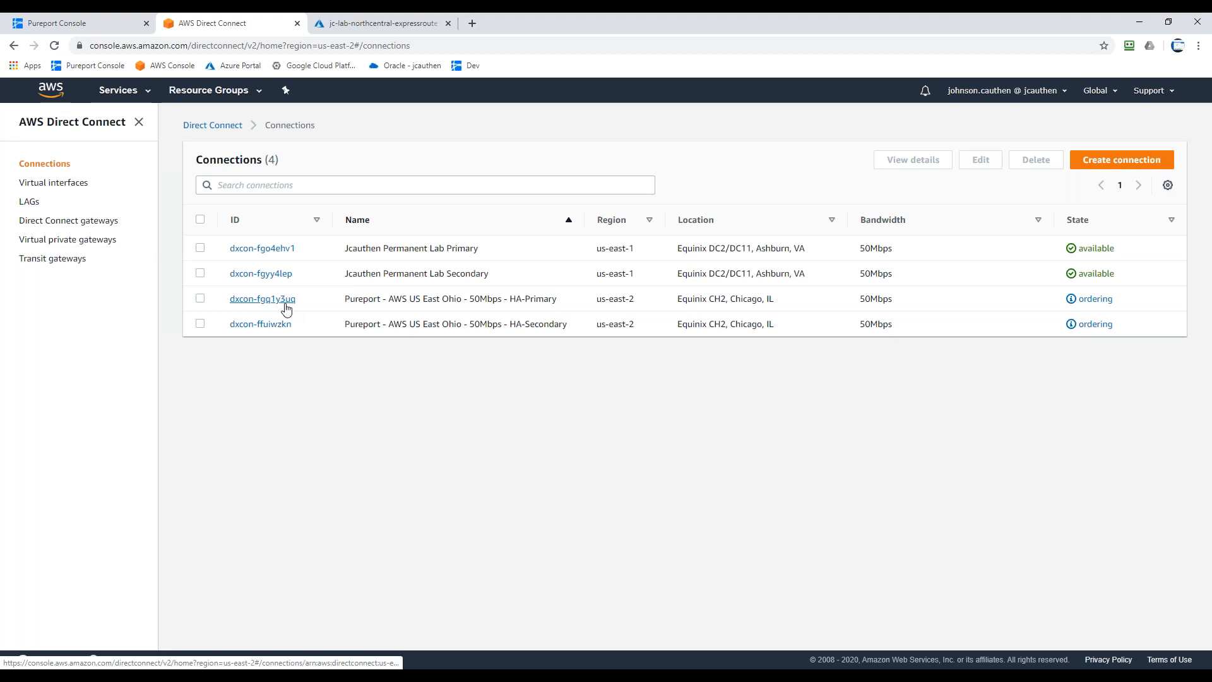
{"action": "left_click", "coordinate": [256, 301]}
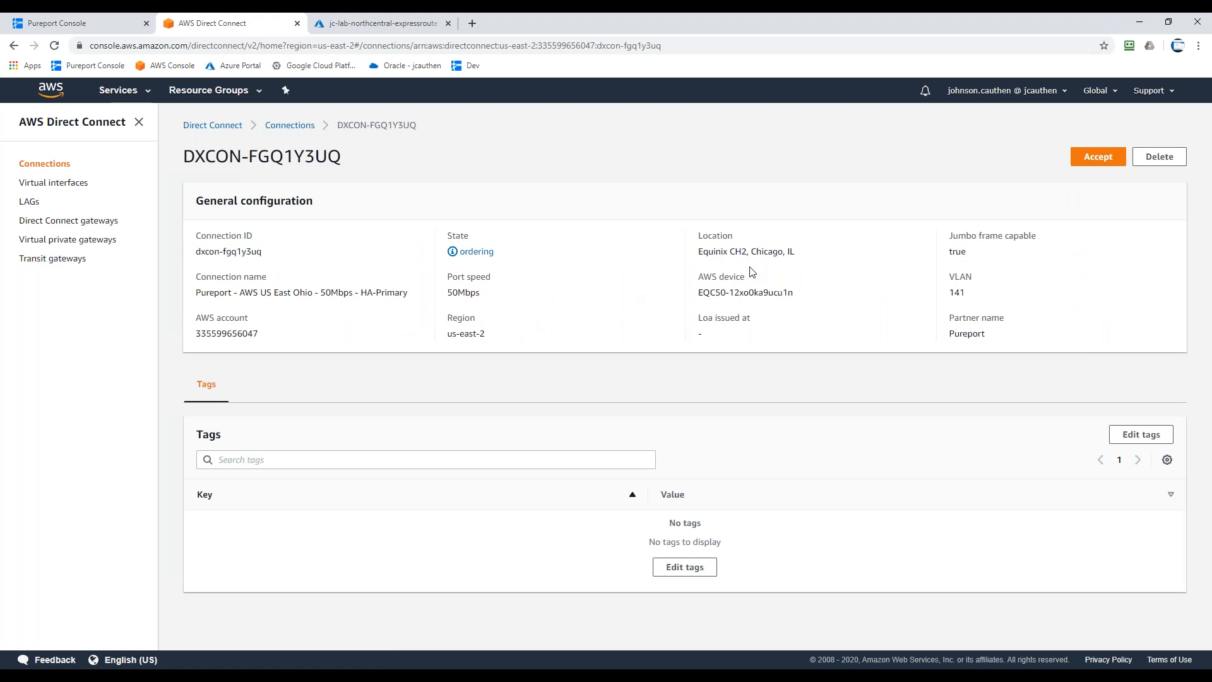
{"action": "left_click", "coordinate": [1102, 157]}
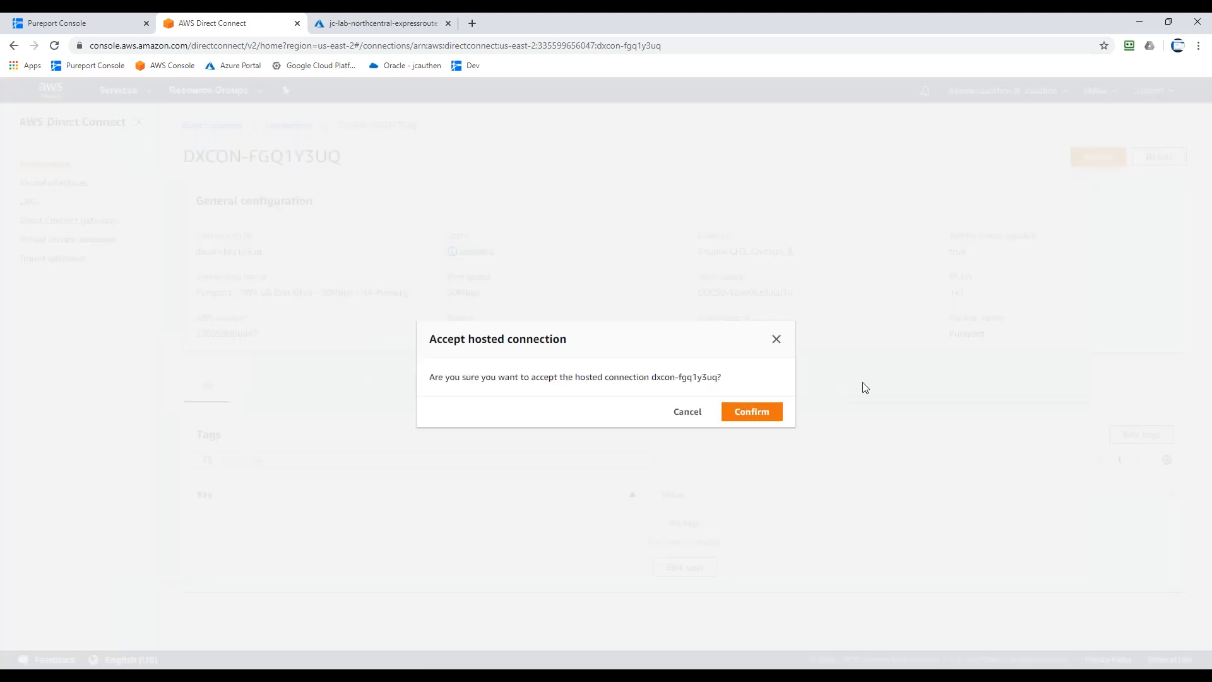
Accept the hosted connection "Pureport - AWS US East Ohio - 50Mbps - HA-Secondary" and return to the connections list
{"action": "left_click", "coordinate": [306, 127]}
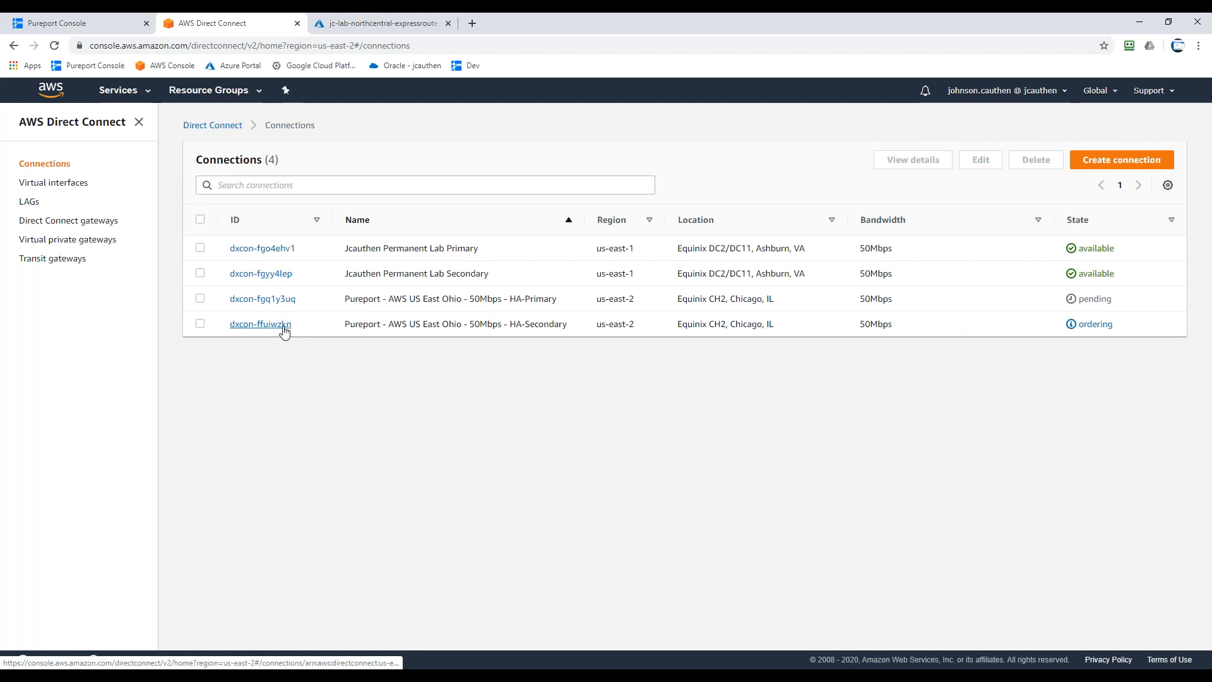
{"action": "left_click", "coordinate": [260, 324]}
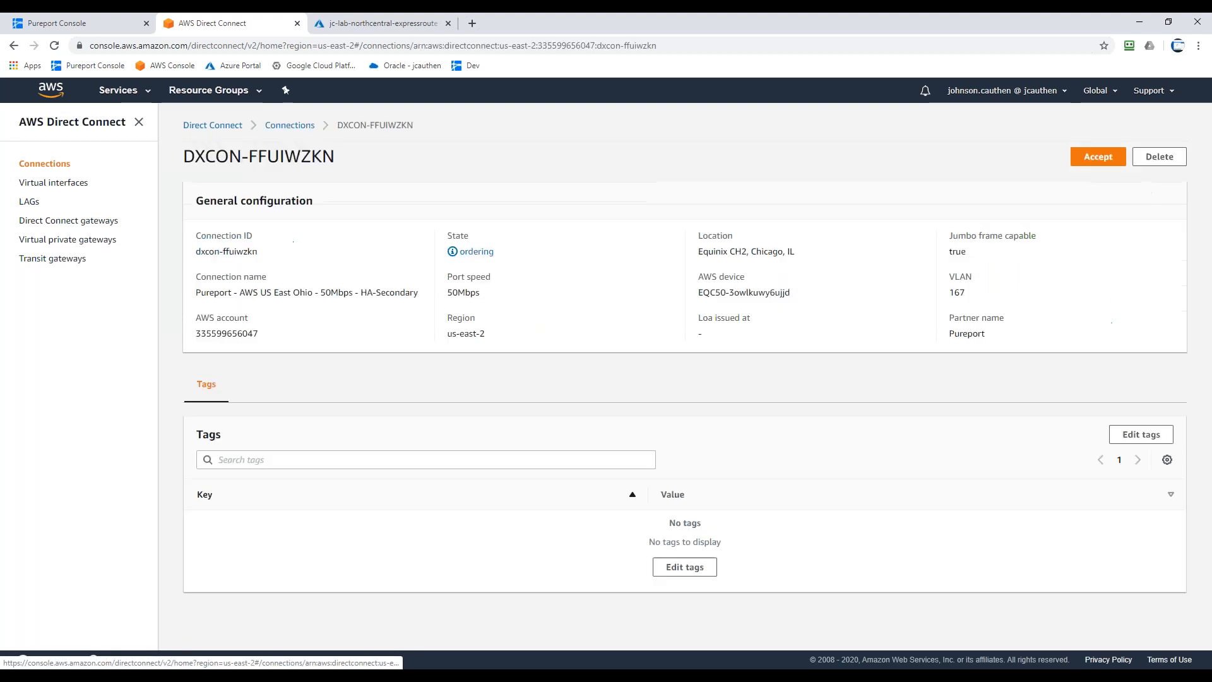
{"action": "left_click", "coordinate": [1097, 158]}
{"action": "left_click", "coordinate": [751, 411]}
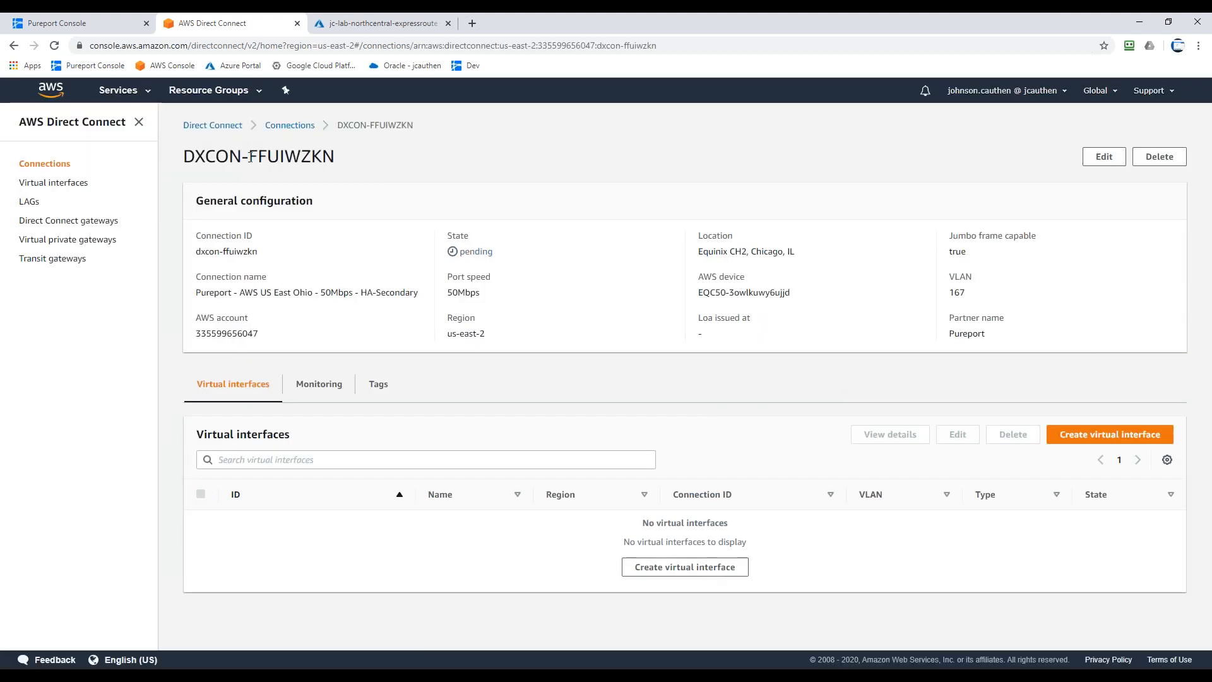
{"action": "left_click", "coordinate": [272, 126]}
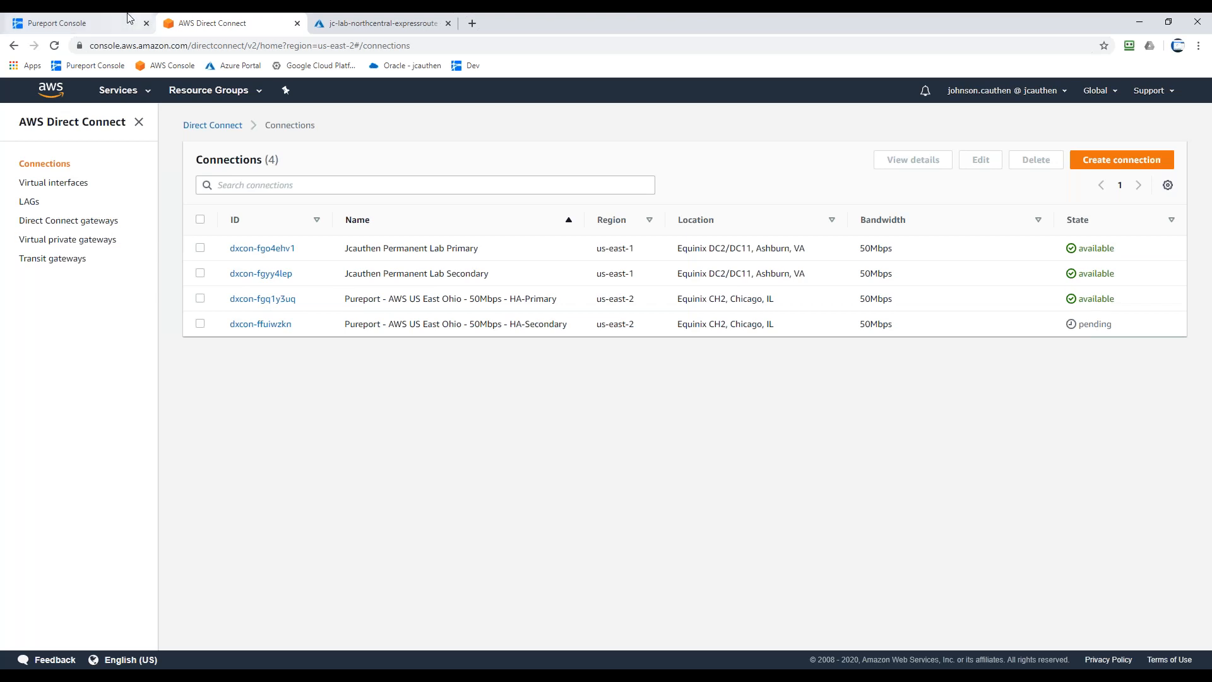
Switch to the Pureport Console and start a new Azure ExpressRoute connection from the Chicago, IL location
{"action": "left_click", "coordinate": [93, 21]}
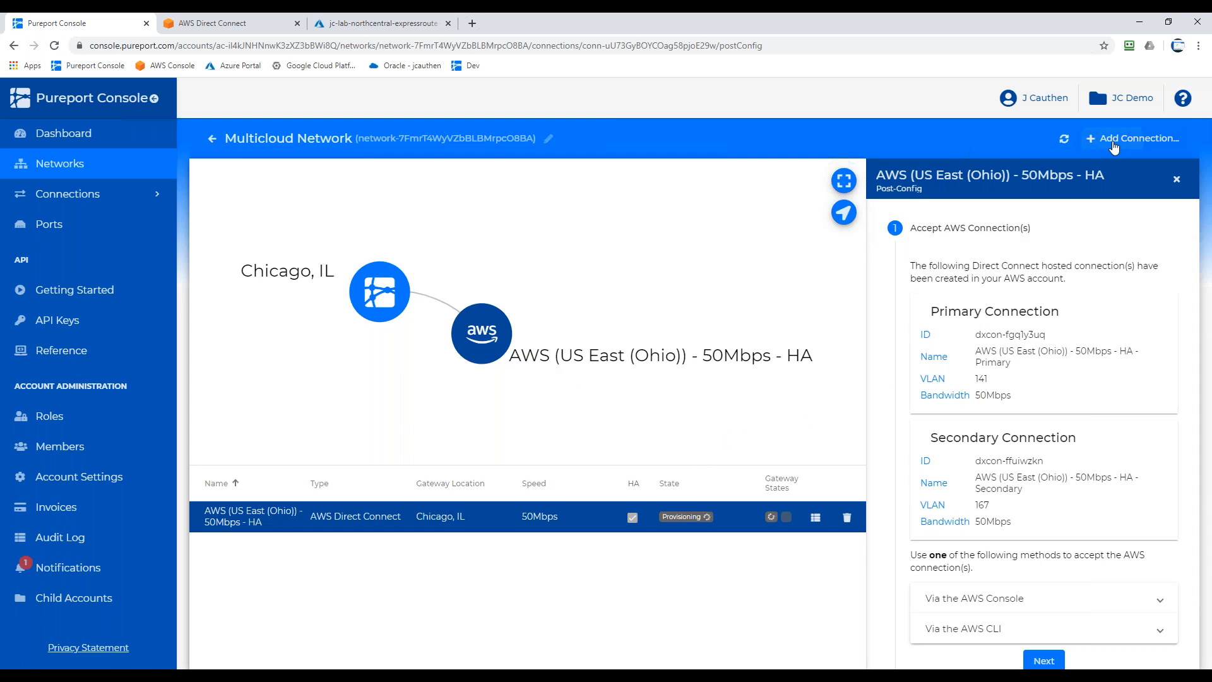
{"action": "left_click", "coordinate": [1113, 139]}
{"action": "left_click", "coordinate": [992, 272]}
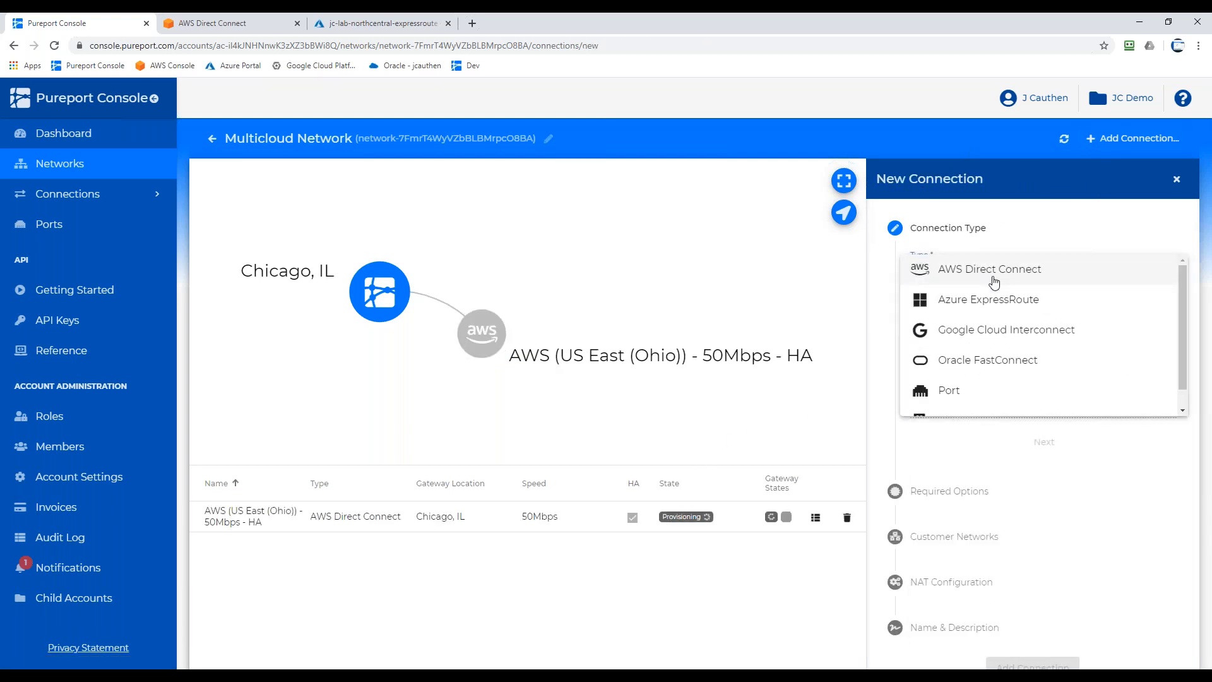
{"action": "left_click", "coordinate": [994, 299]}
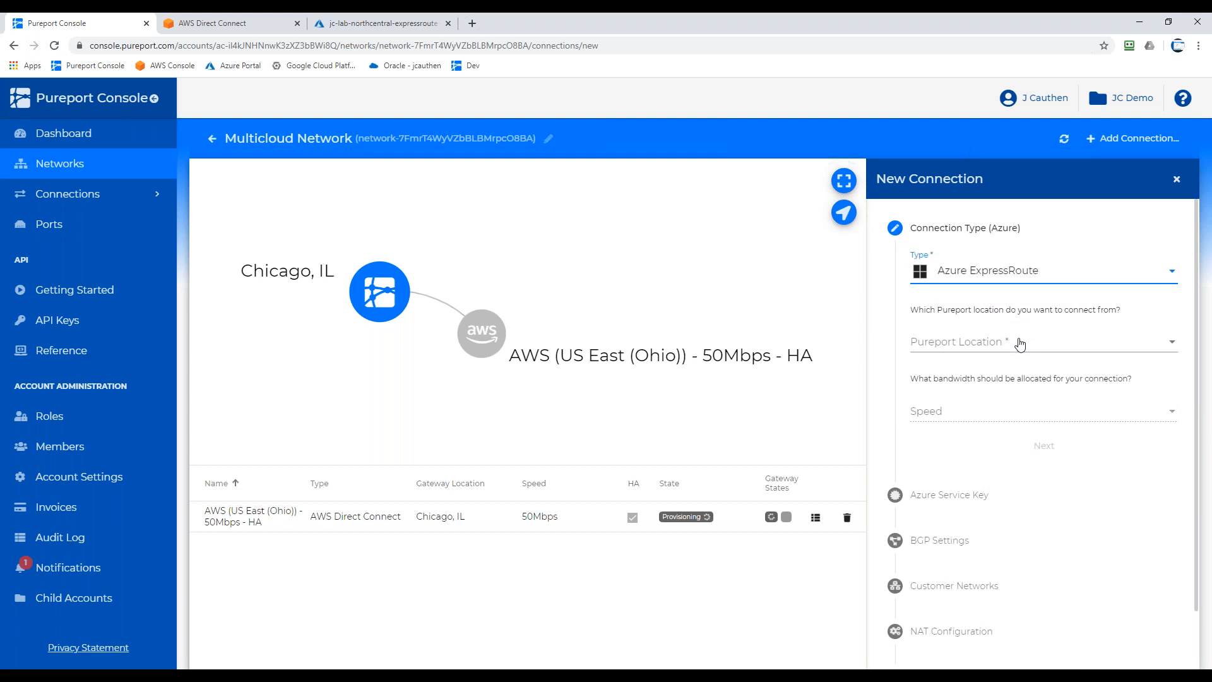
{"action": "left_click", "coordinate": [1018, 345]}
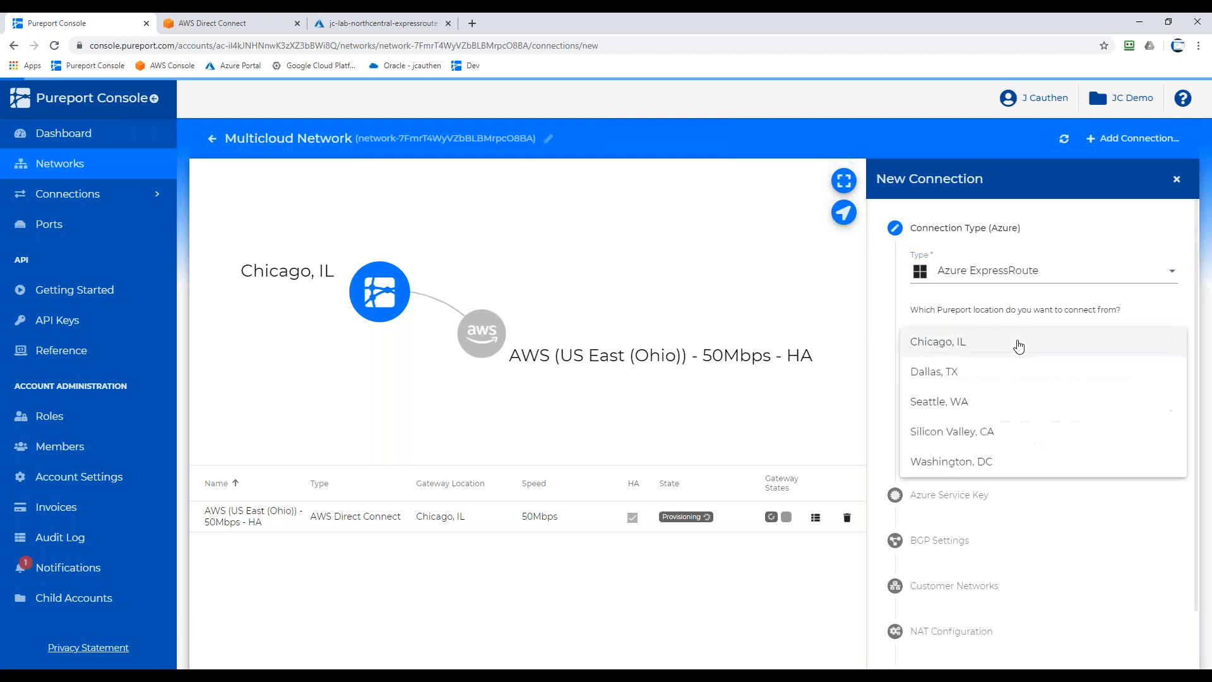
{"action": "left_click", "coordinate": [1011, 345]}
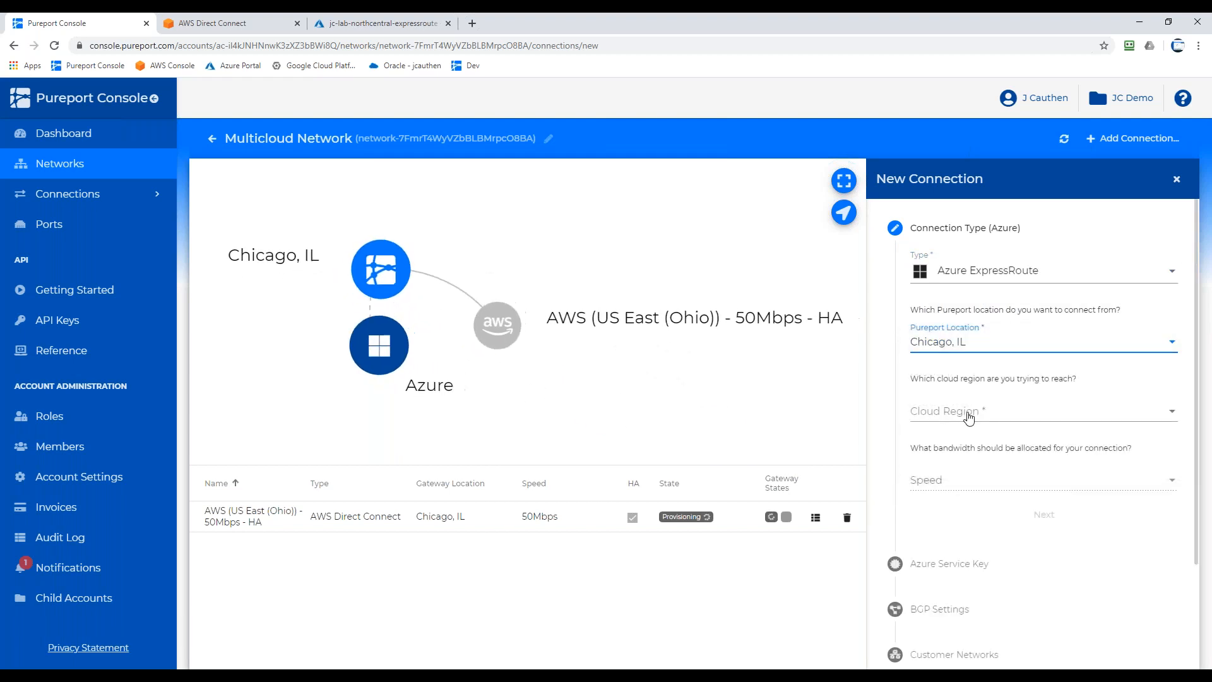
Set the cloud region to North Central US (Illinois), peering type to Private and speed to 50Mbps (HA), and continue to the service key
{"action": "left_click", "coordinate": [985, 411]}
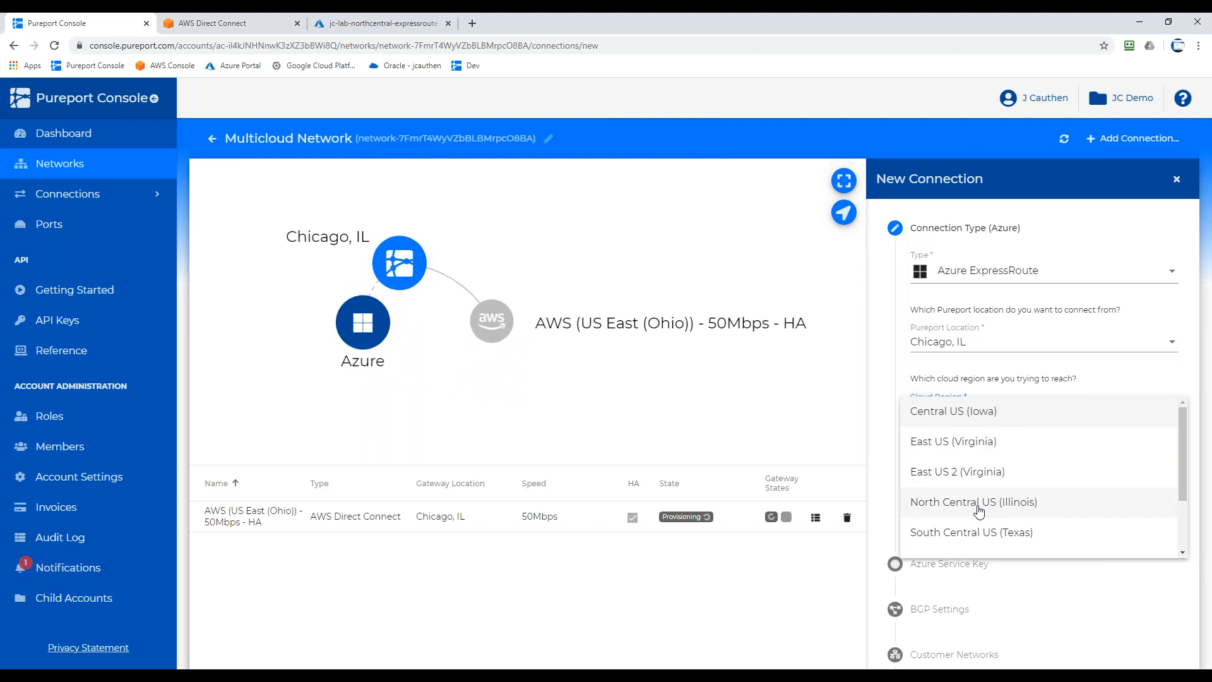
{"action": "left_click", "coordinate": [978, 508]}
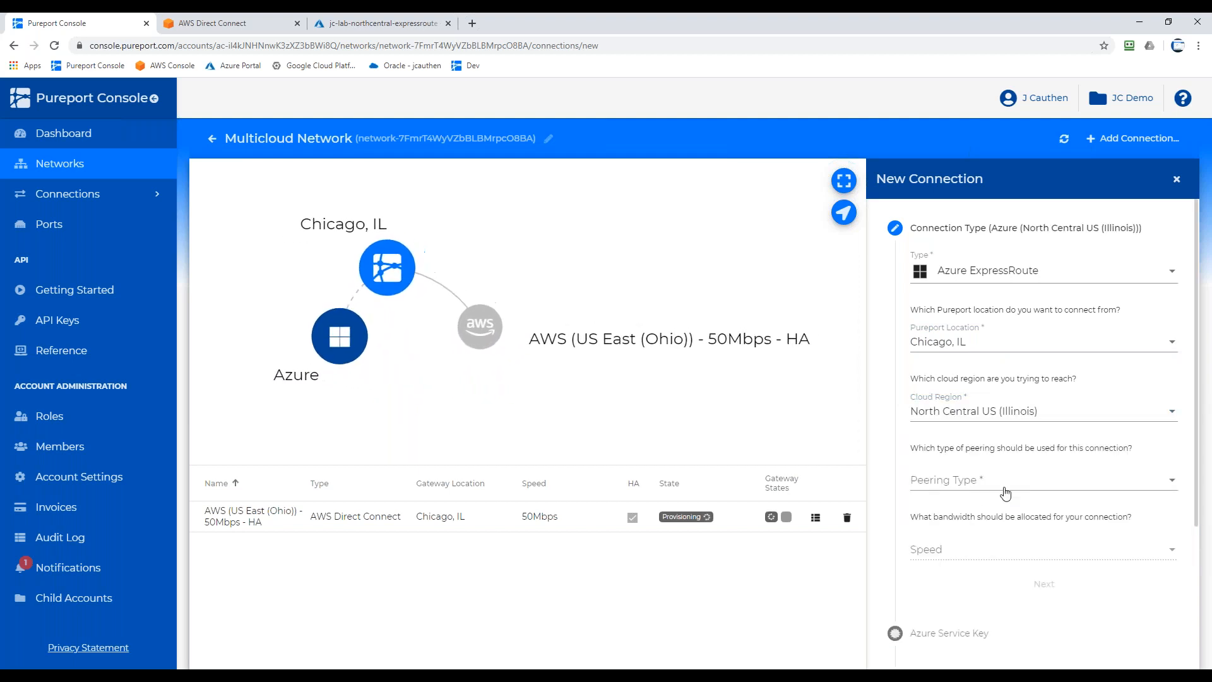
{"action": "left_click", "coordinate": [1004, 483]}
{"action": "left_click", "coordinate": [1002, 492]}
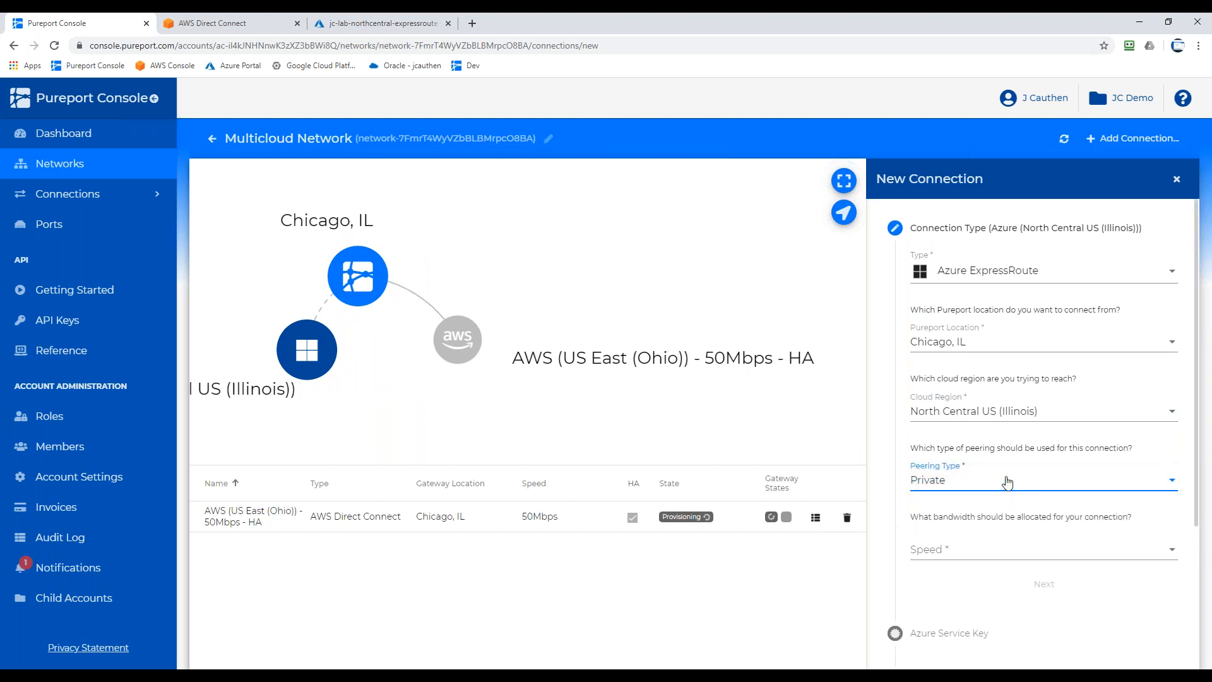
{"action": "left_click", "coordinate": [1018, 547]}
{"action": "left_click", "coordinate": [979, 411]}
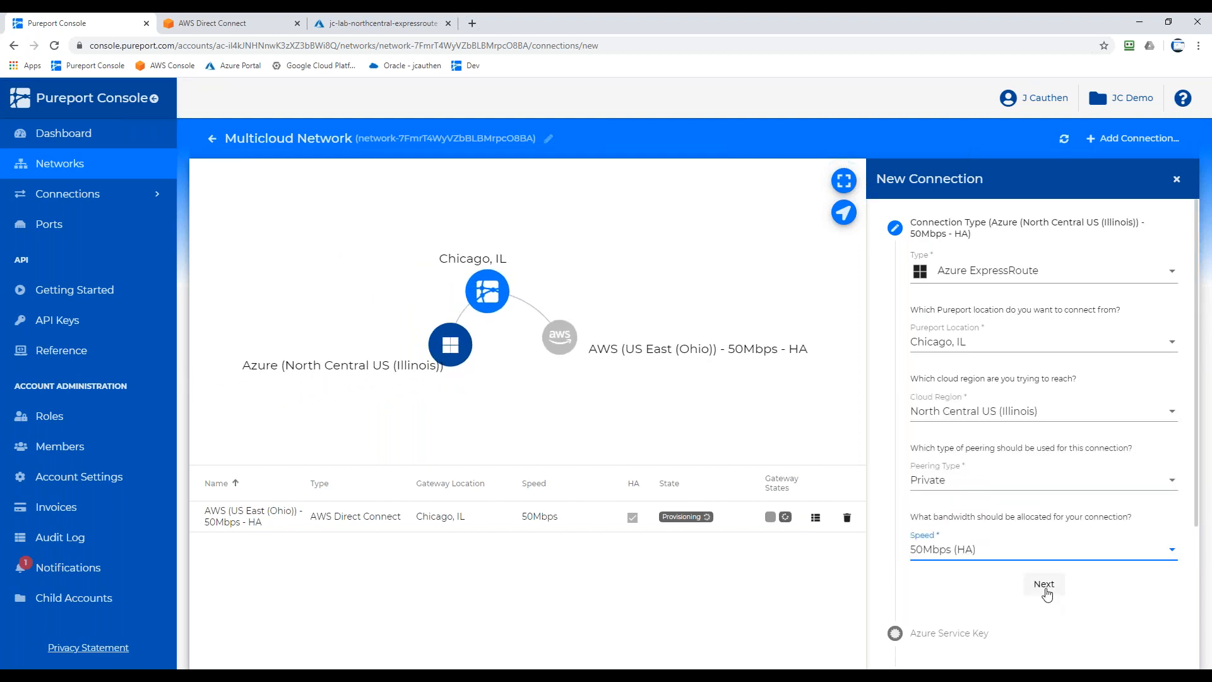
{"action": "left_click", "coordinate": [1045, 585]}
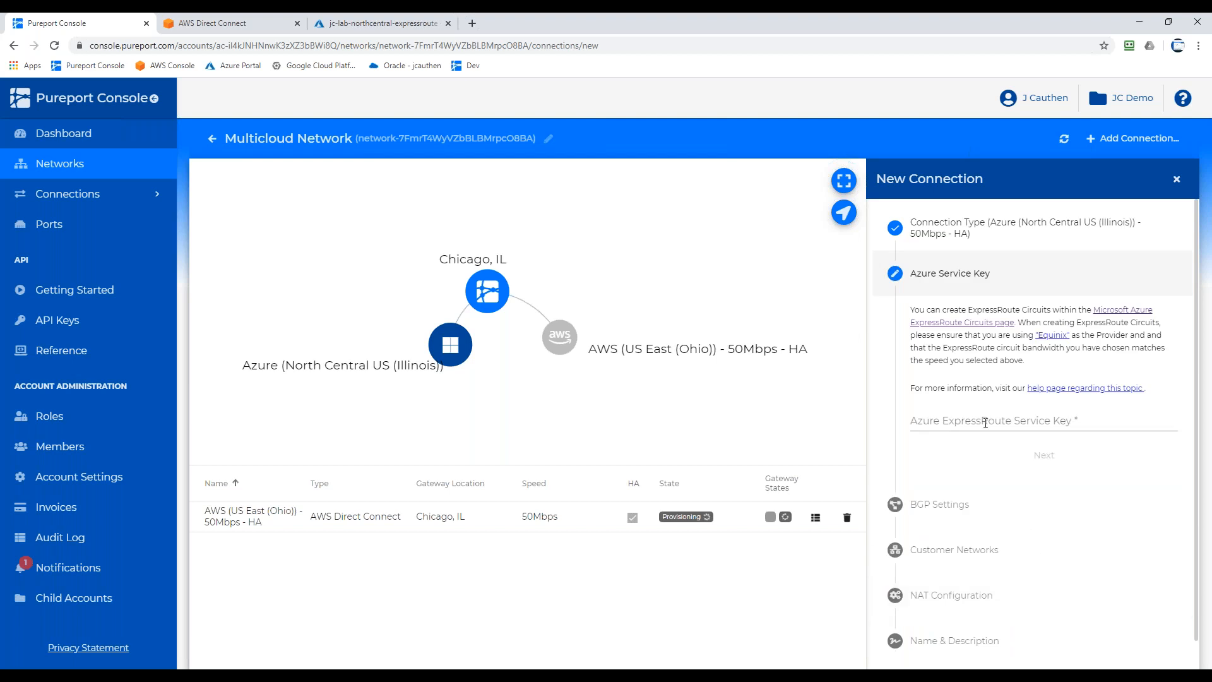
Switch to the Azure portal, copy the service key of the jc-lab-northcentral-expressroute circuit, and check its provider status
{"action": "left_click", "coordinate": [399, 23]}
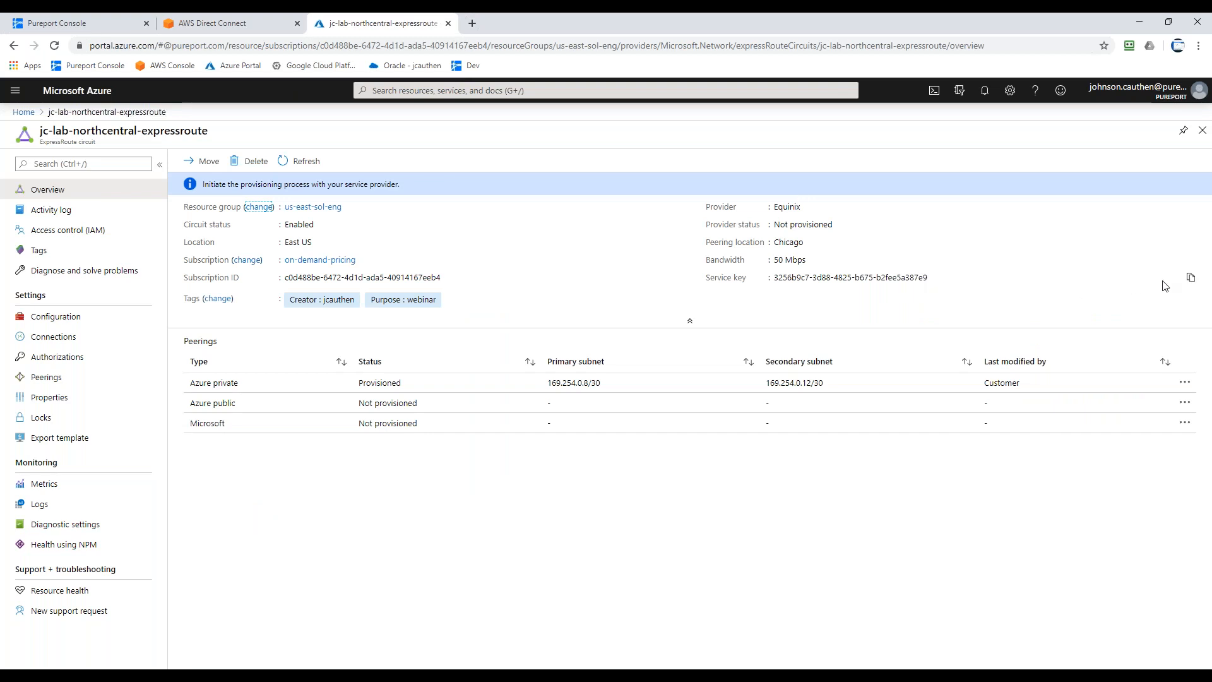
{"action": "left_click", "coordinate": [1189, 279]}
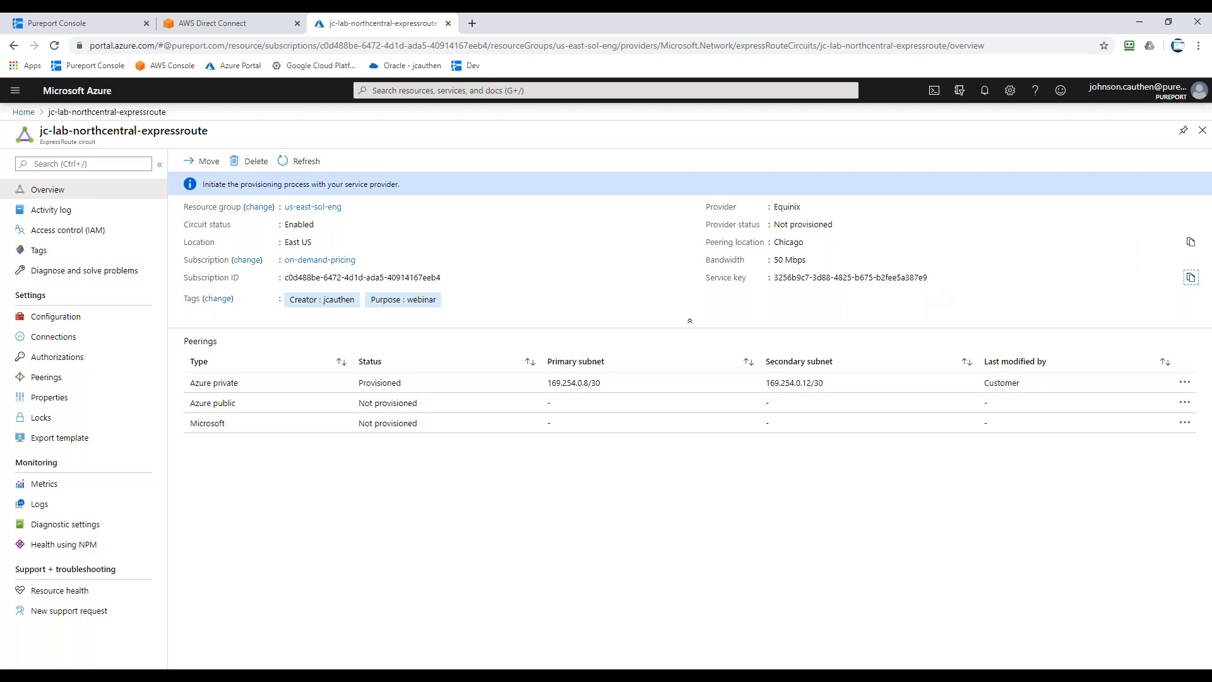
{"action": "left_click_drag", "start_coordinate": [833, 225], "coordinate": [774, 233]}
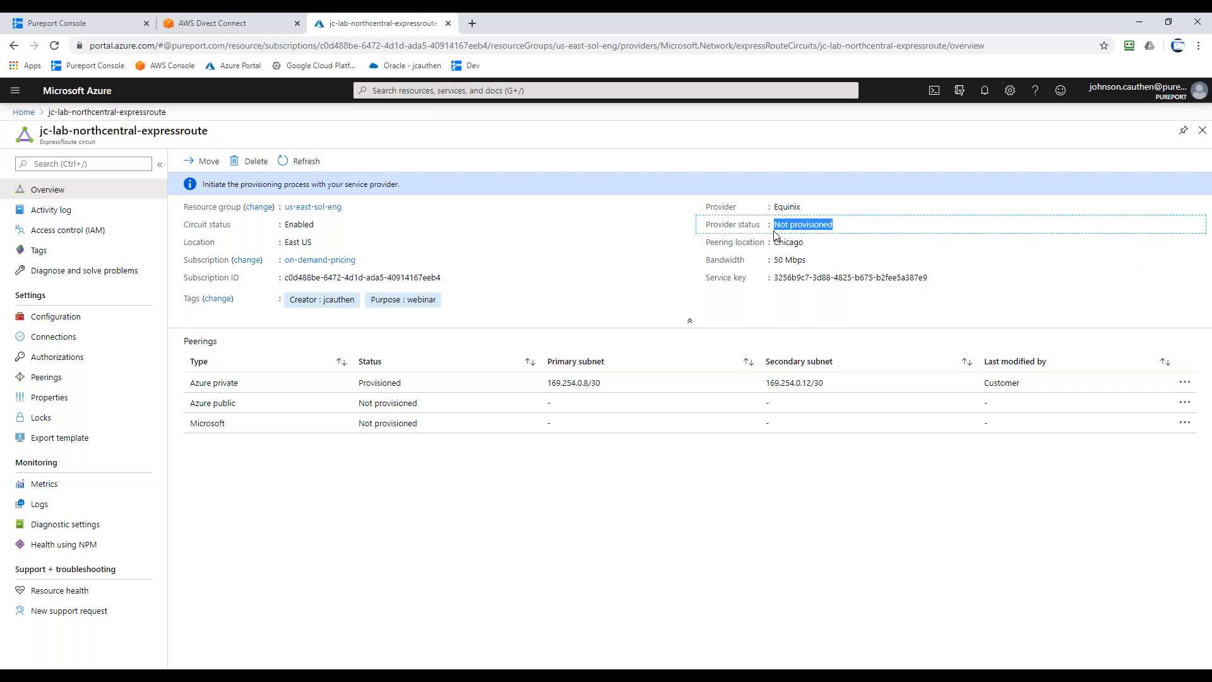
Back in the Pureport Console, paste the Azure ExpressRoute service key and add the connection
{"action": "left_click", "coordinate": [96, 21]}
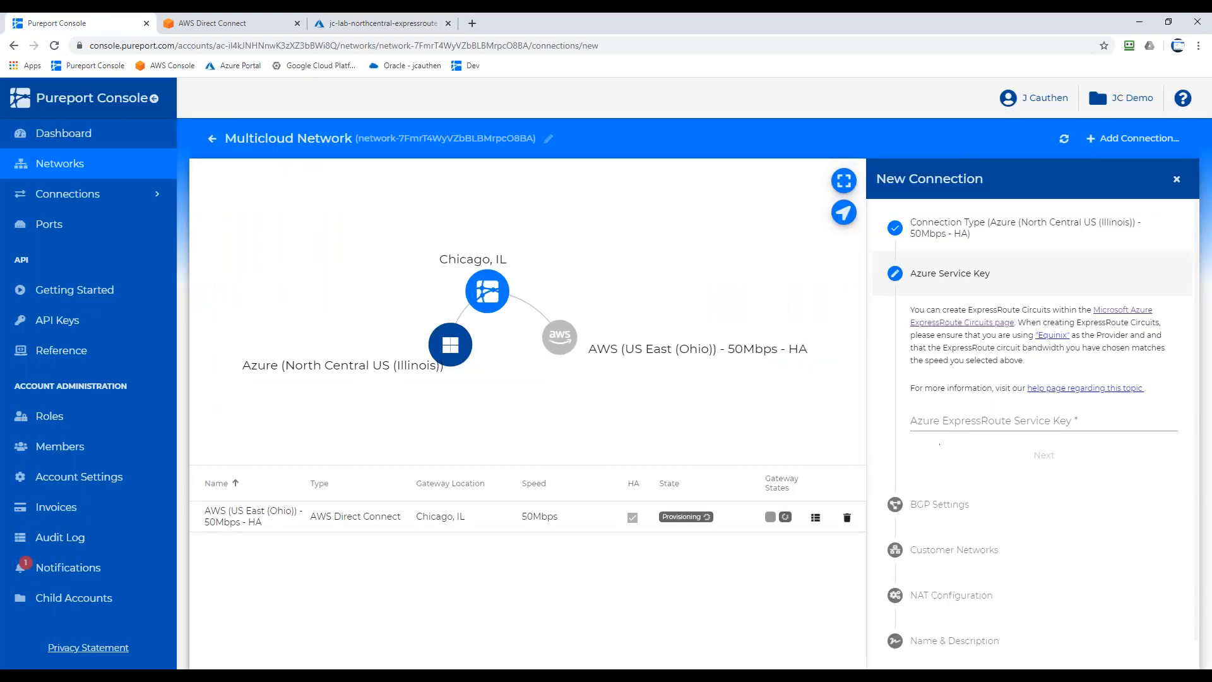
{"action": "left_click", "coordinate": [953, 420]}
{"action": "key", "text": "ctrl+v"}
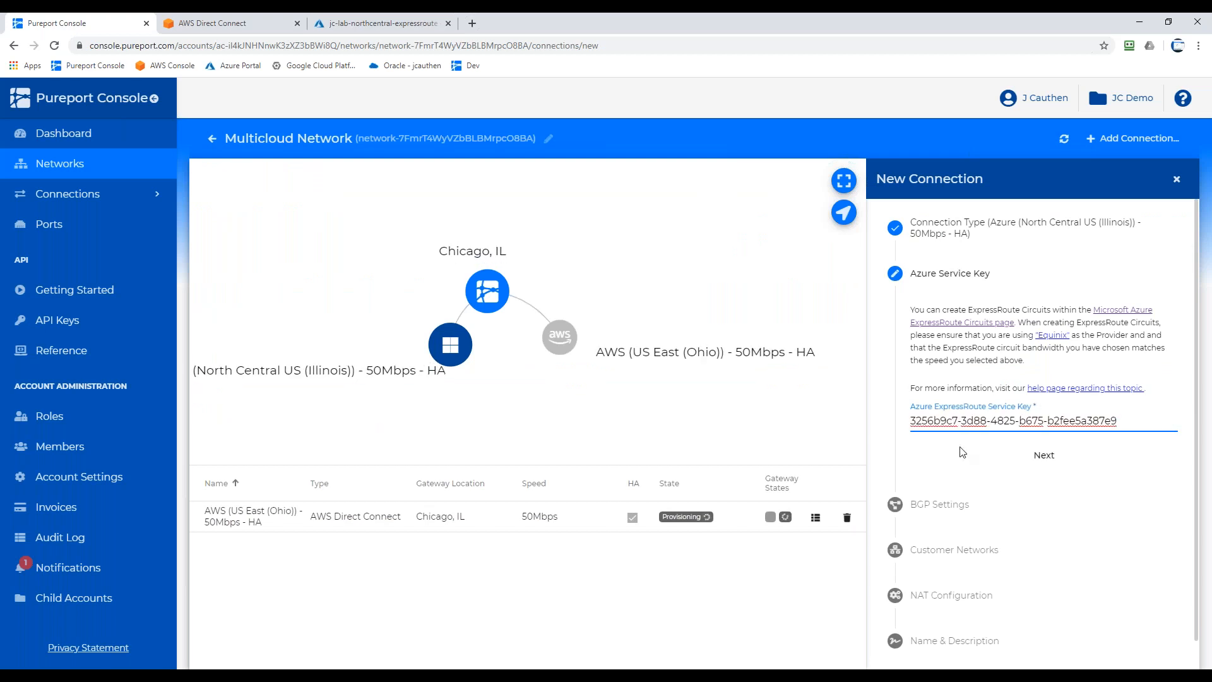
{"action": "scroll", "coordinate": [993, 495], "scroll_direction": "down", "scroll_amount": 1}
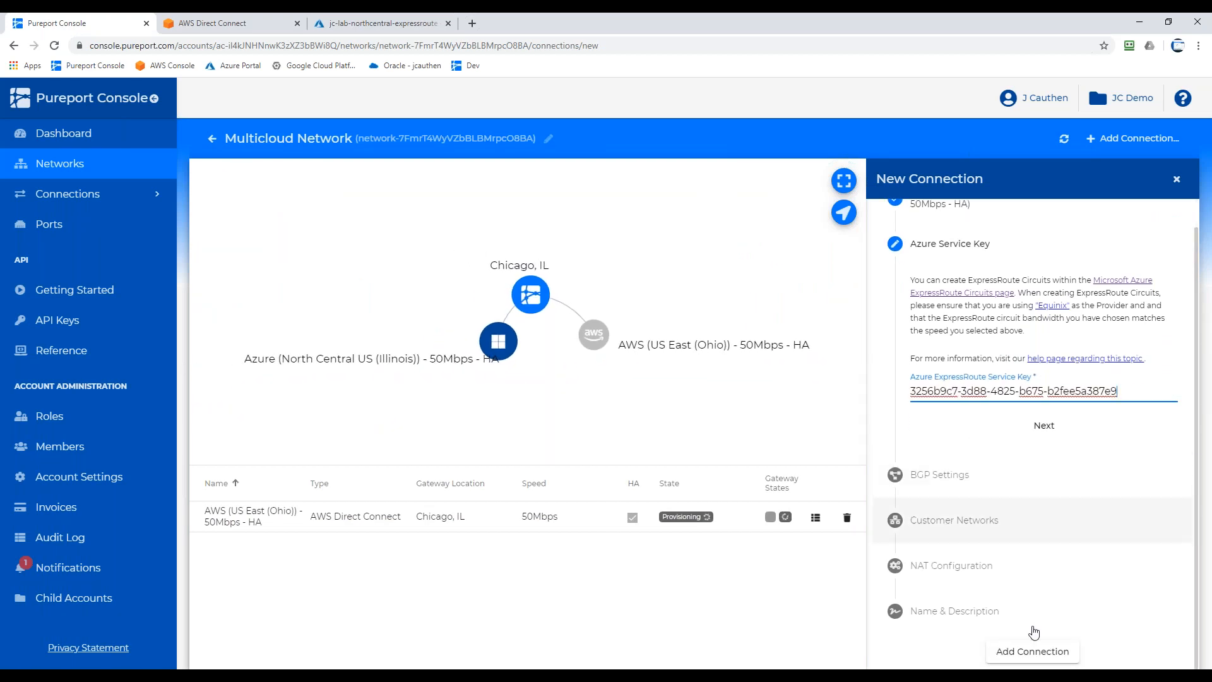
{"action": "left_click", "coordinate": [1025, 657]}
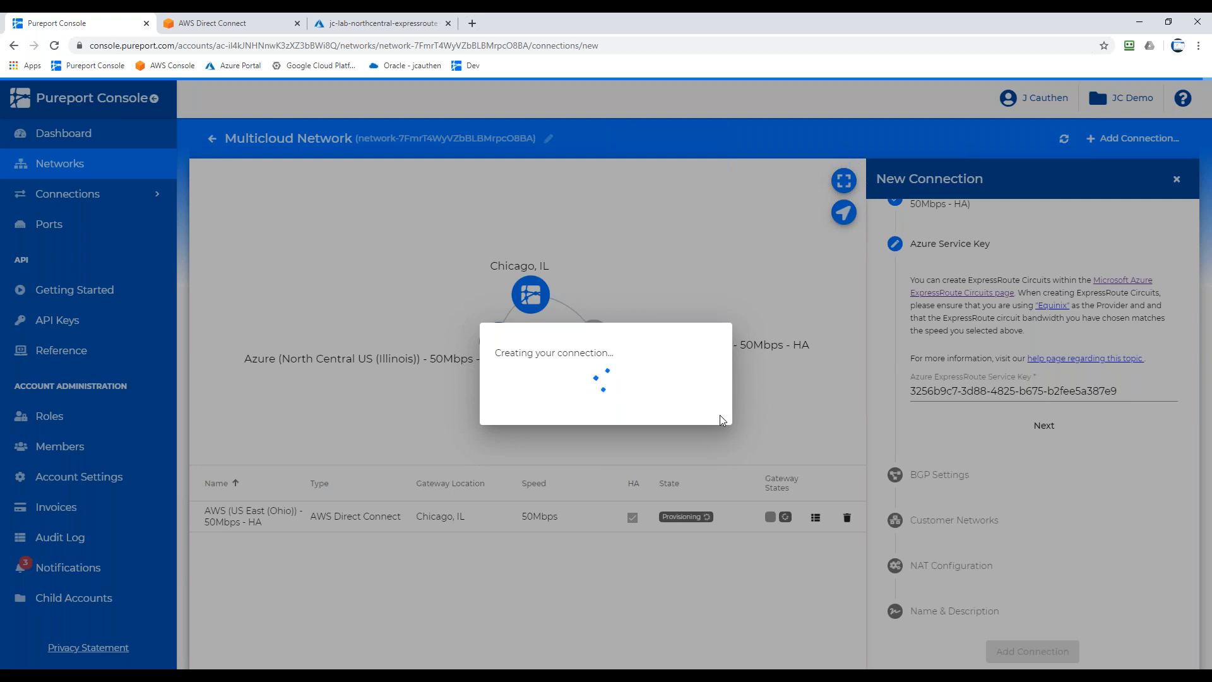
Switch to the Azure portal, check the ExpressRoute circuit's provider status, and open its Azure private peering
{"action": "left_click", "coordinate": [379, 24]}
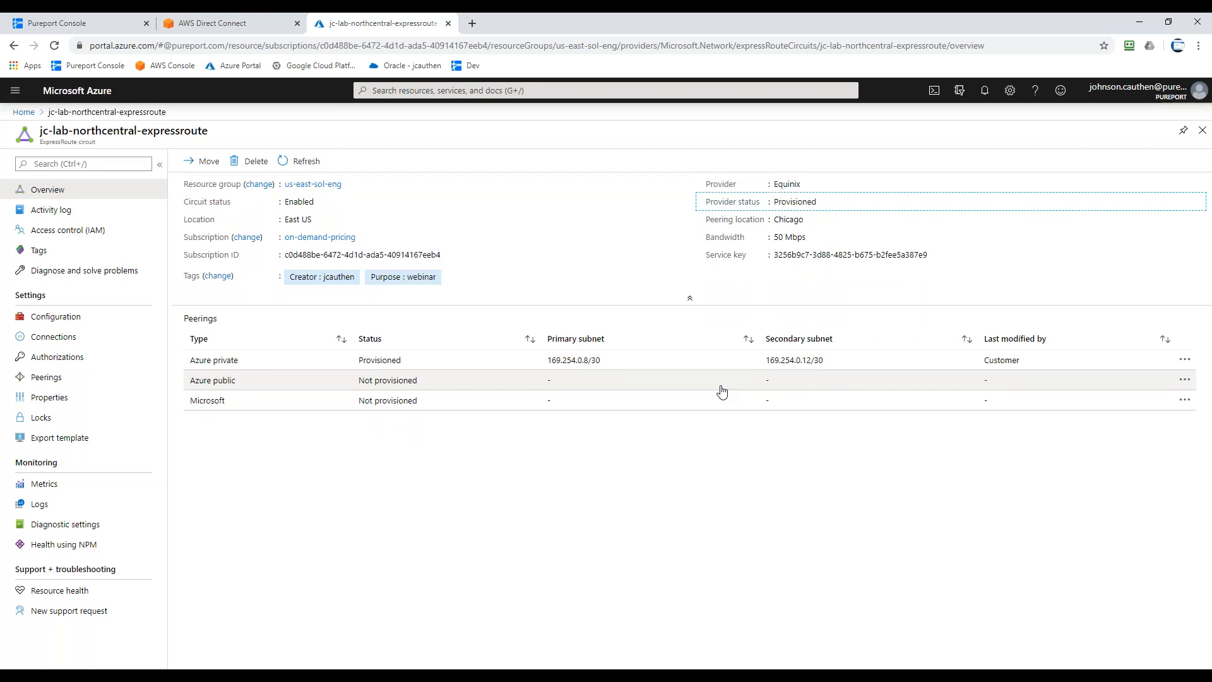
{"action": "double_click", "coordinate": [797, 202]}
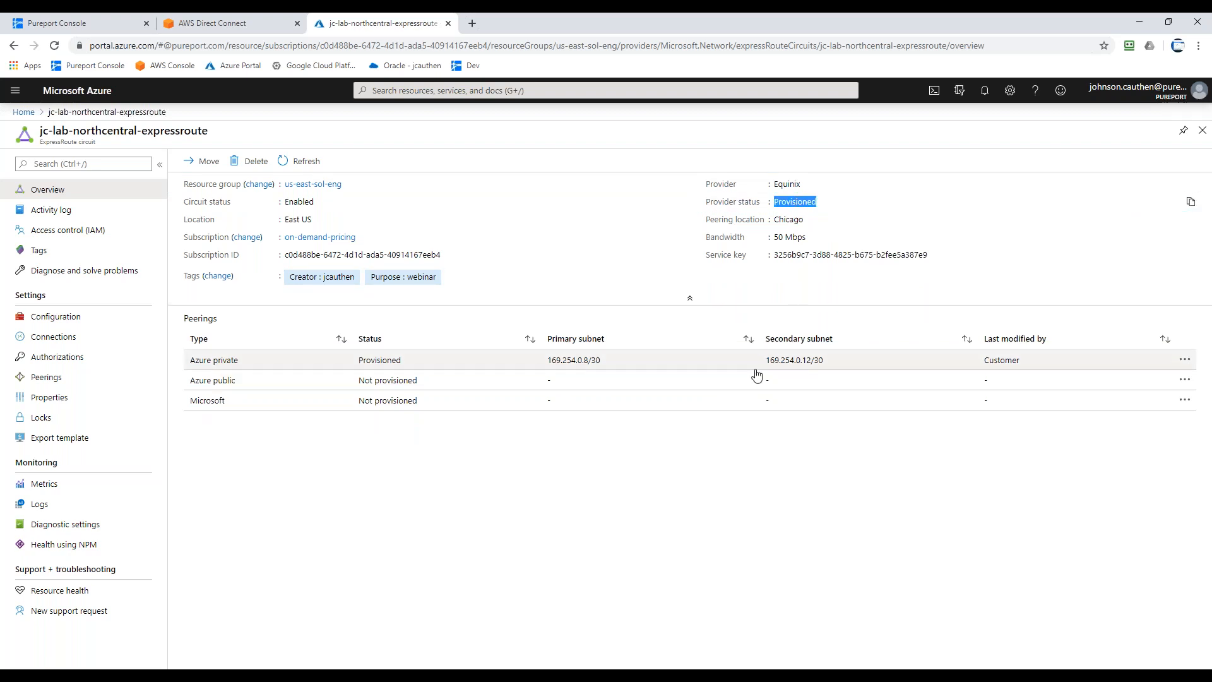
{"action": "left_click", "coordinate": [600, 370]}
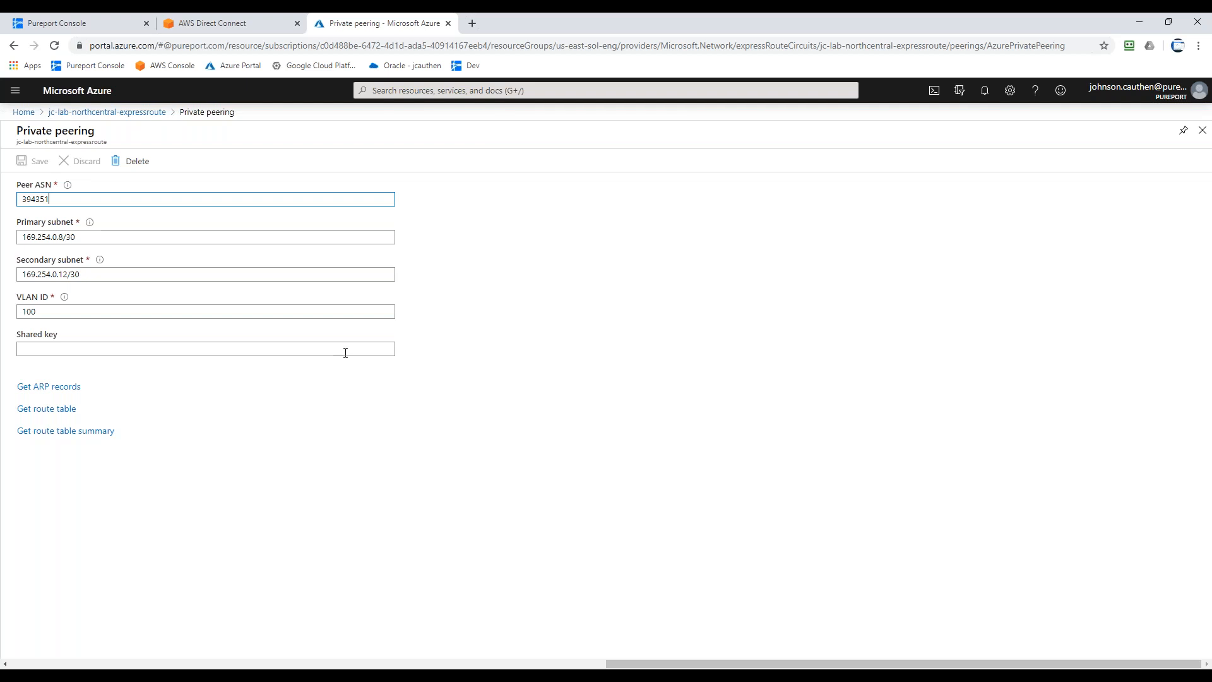
In the Pureport Console, expand the Microsoft Azure Portal setup instructions and compare their peering values with Azure's private peering form
{"action": "left_click", "coordinate": [100, 22]}
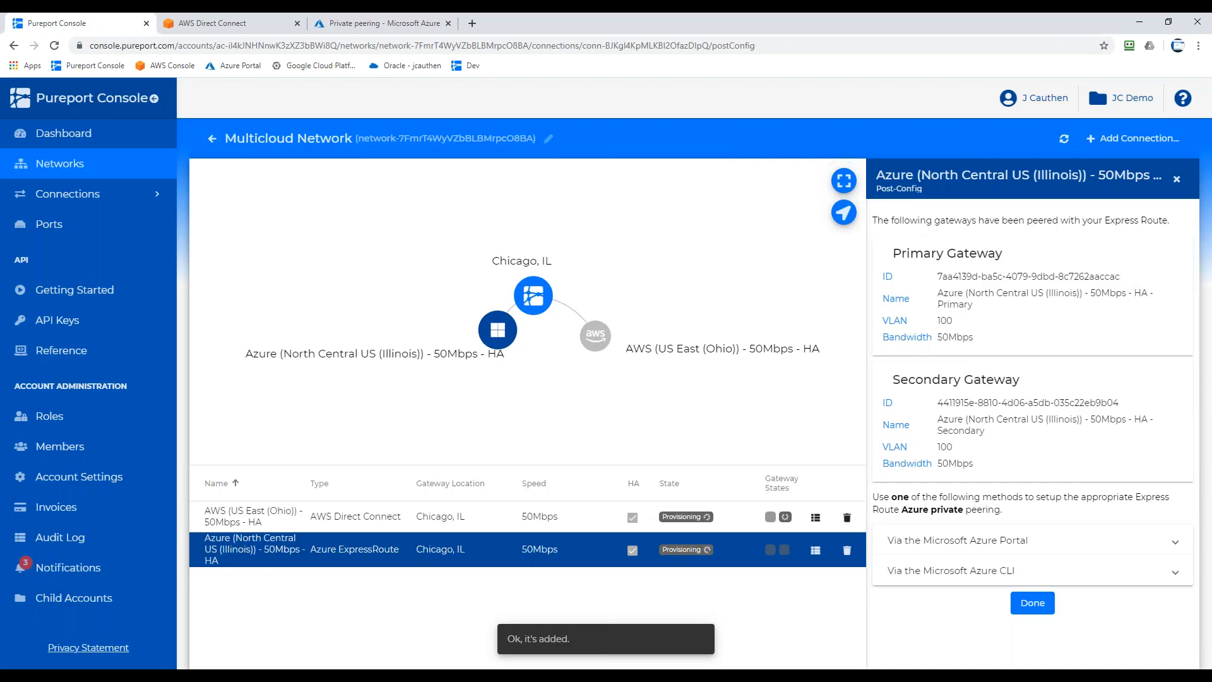
{"action": "left_click", "coordinate": [1009, 544]}
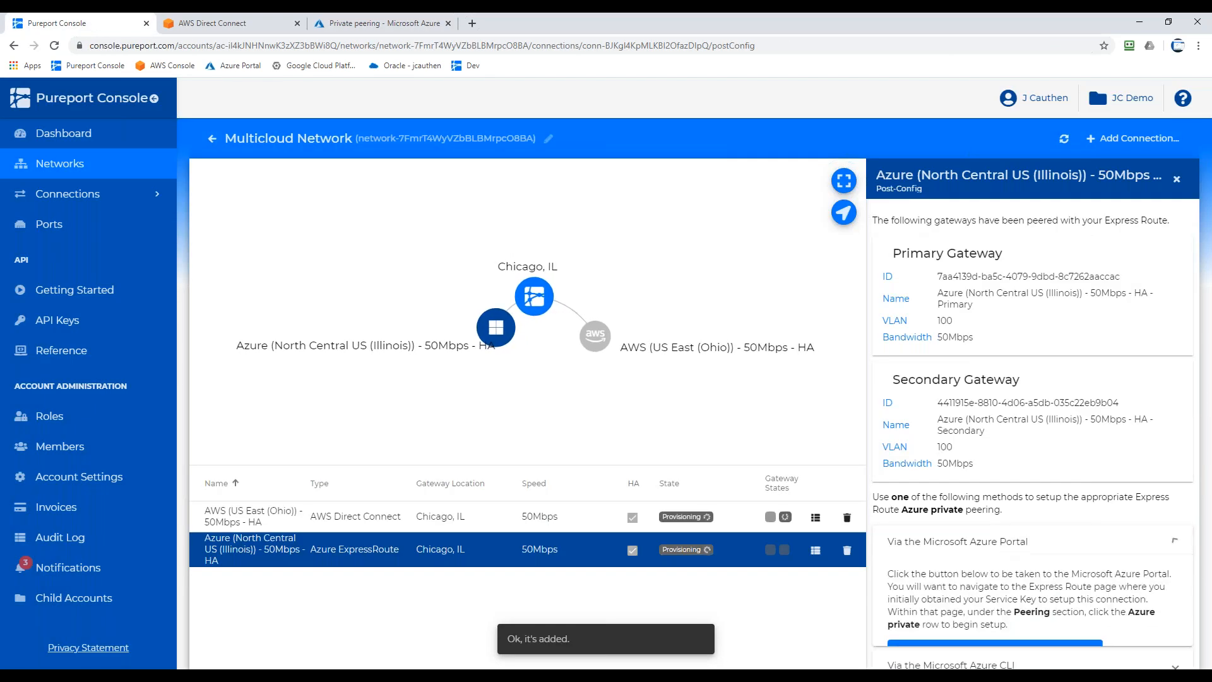
{"action": "scroll", "coordinate": [1029, 562], "scroll_direction": "down", "scroll_amount": 3}
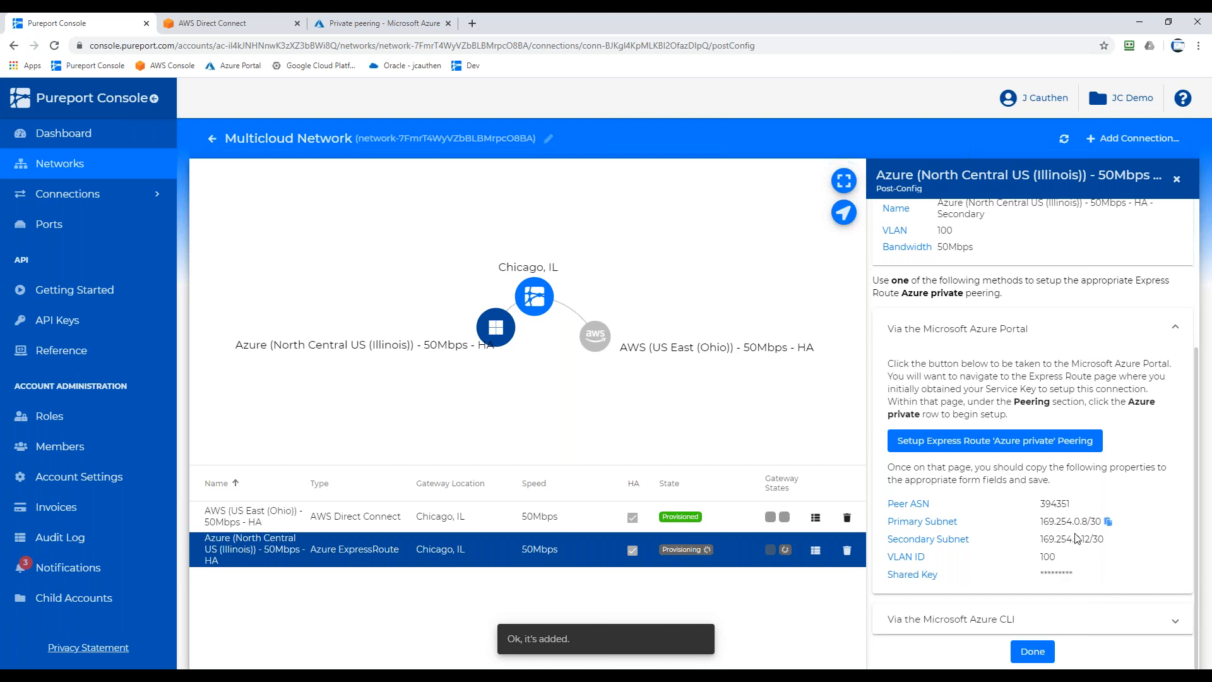
{"action": "left_click", "coordinate": [409, 19]}
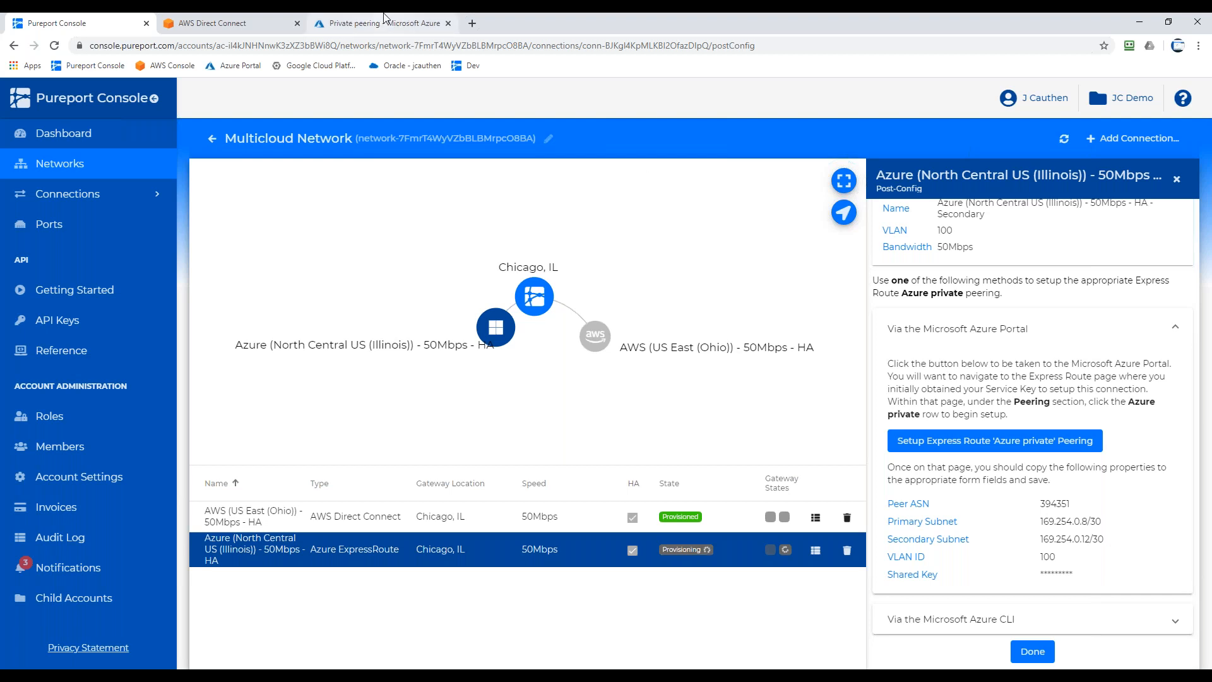
{"action": "left_click", "coordinate": [64, 21]}
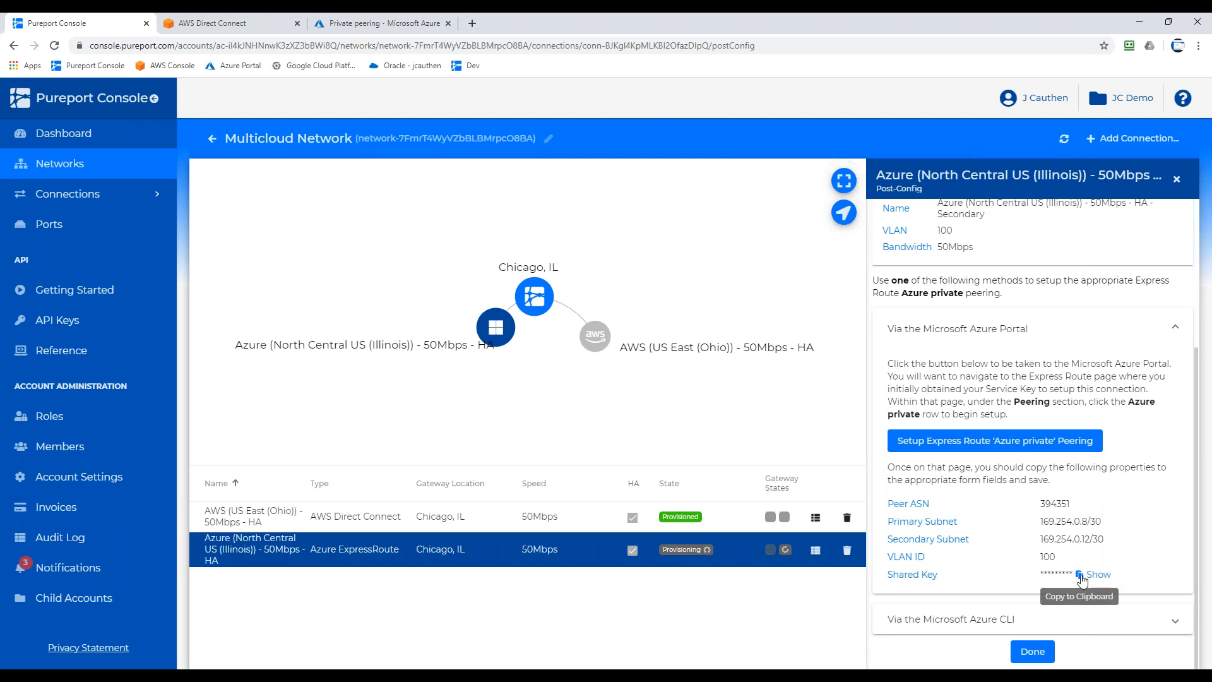
Copy the shared key from the Pureport Console, paste it into Azure's private peering form, and save the peering
{"action": "left_click", "coordinate": [1080, 577]}
{"action": "left_click", "coordinate": [338, 22]}
{"action": "right_click", "coordinate": [260, 351]}
{"action": "left_click", "coordinate": [311, 446]}
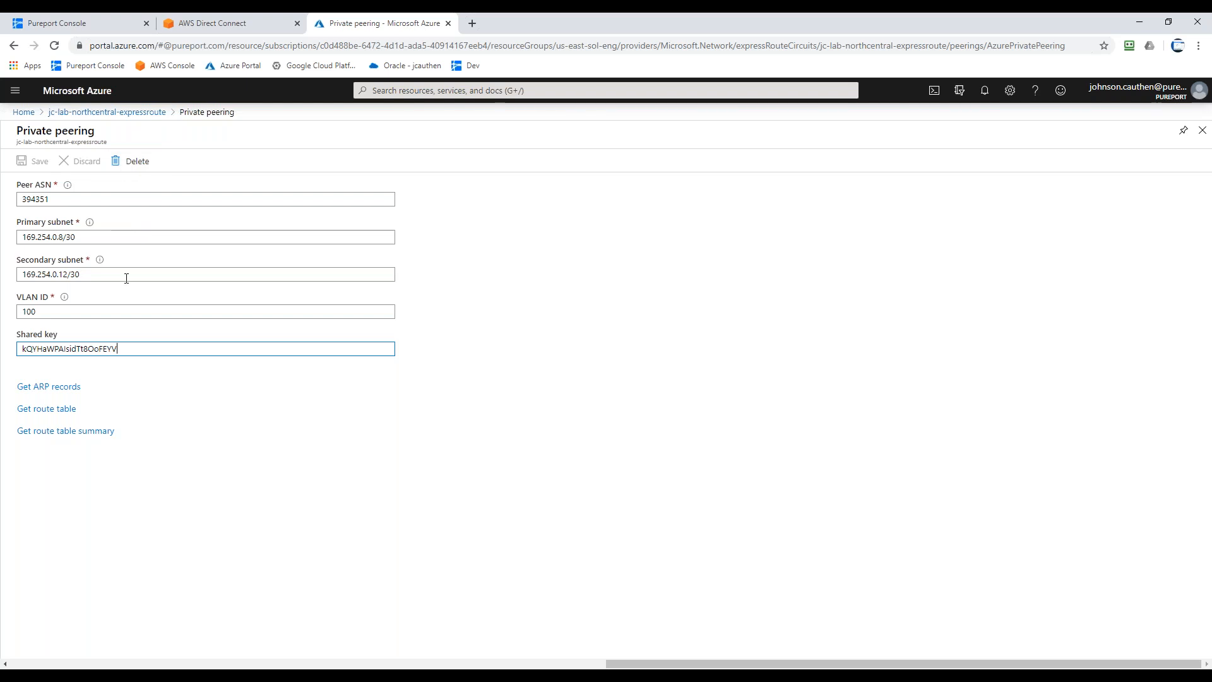
{"action": "left_click", "coordinate": [123, 310]}
{"action": "left_click", "coordinate": [36, 162]}
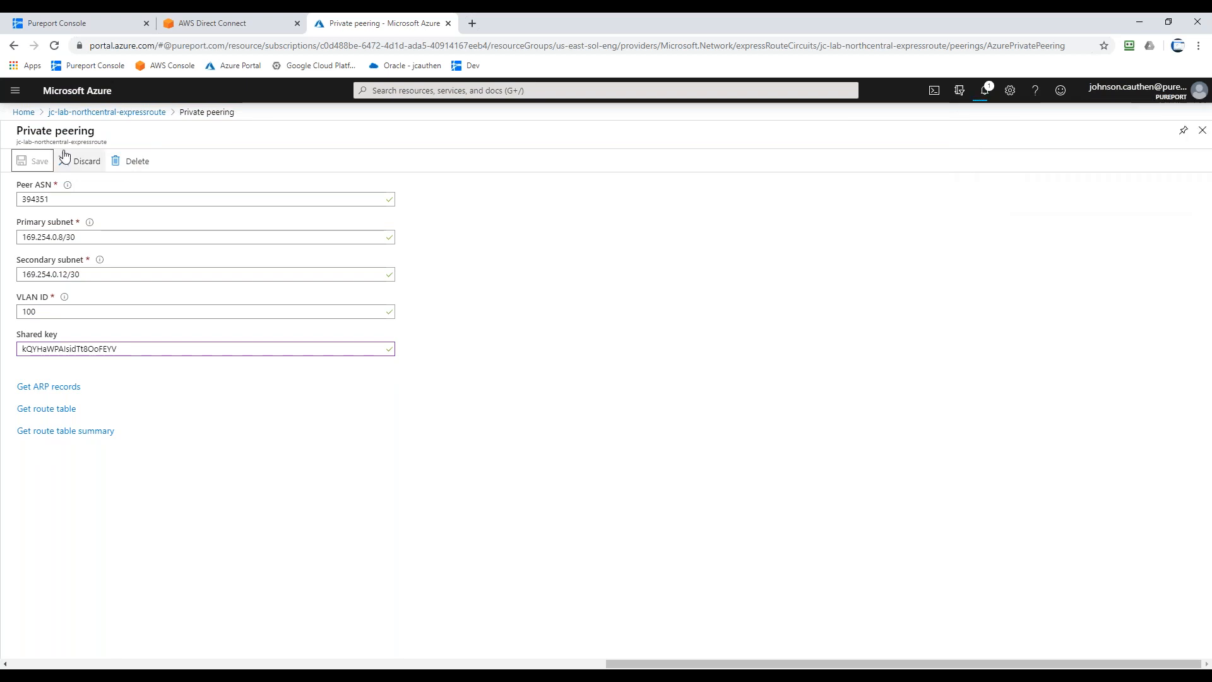
Finish the Azure connection's post-configuration in the Pureport Console and review its primary gateway, refreshing the BGP routes
{"action": "left_click", "coordinate": [101, 25]}
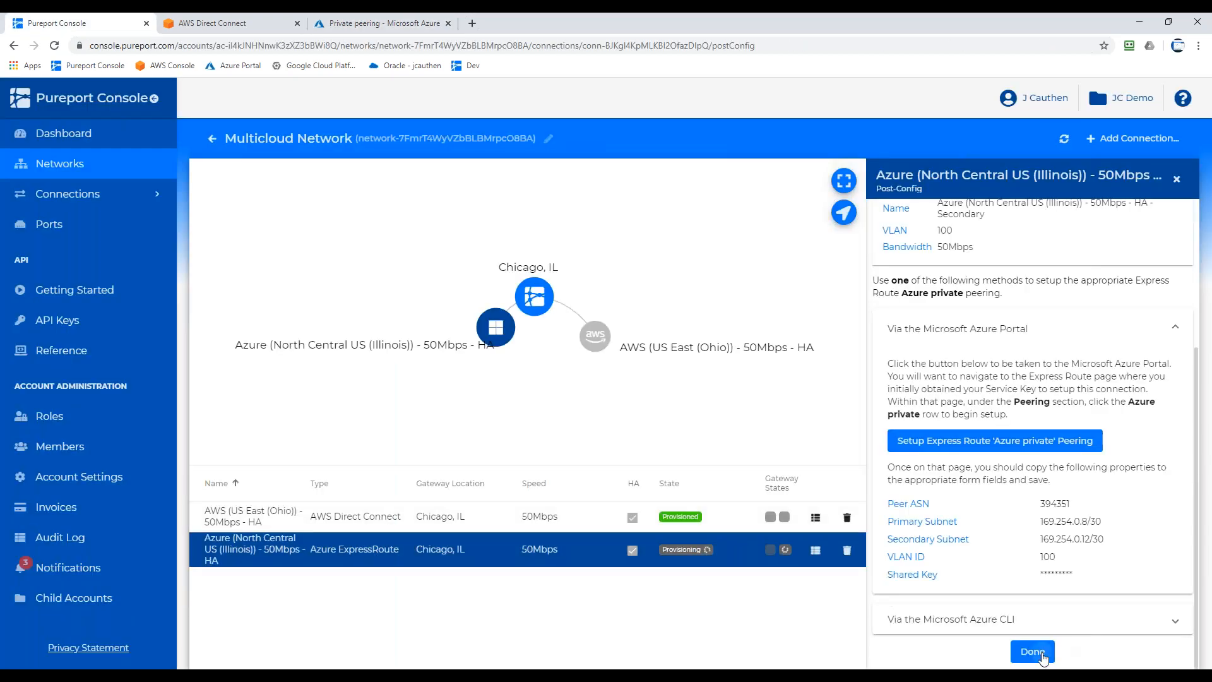
{"action": "left_click", "coordinate": [1036, 652]}
{"action": "scroll", "coordinate": [1034, 436], "scroll_direction": "down", "scroll_amount": 5}
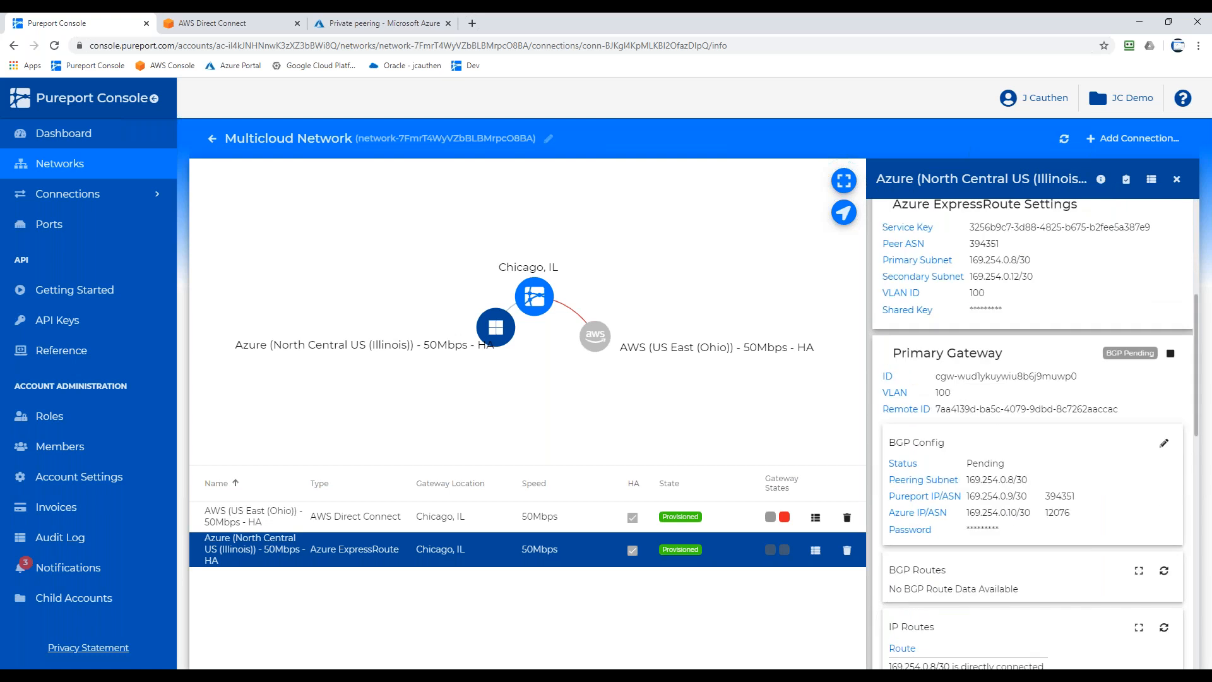
{"action": "mouse_move", "coordinate": [785, 556]}
{"action": "scroll", "coordinate": [1034, 436], "scroll_direction": "down", "scroll_amount": 2}
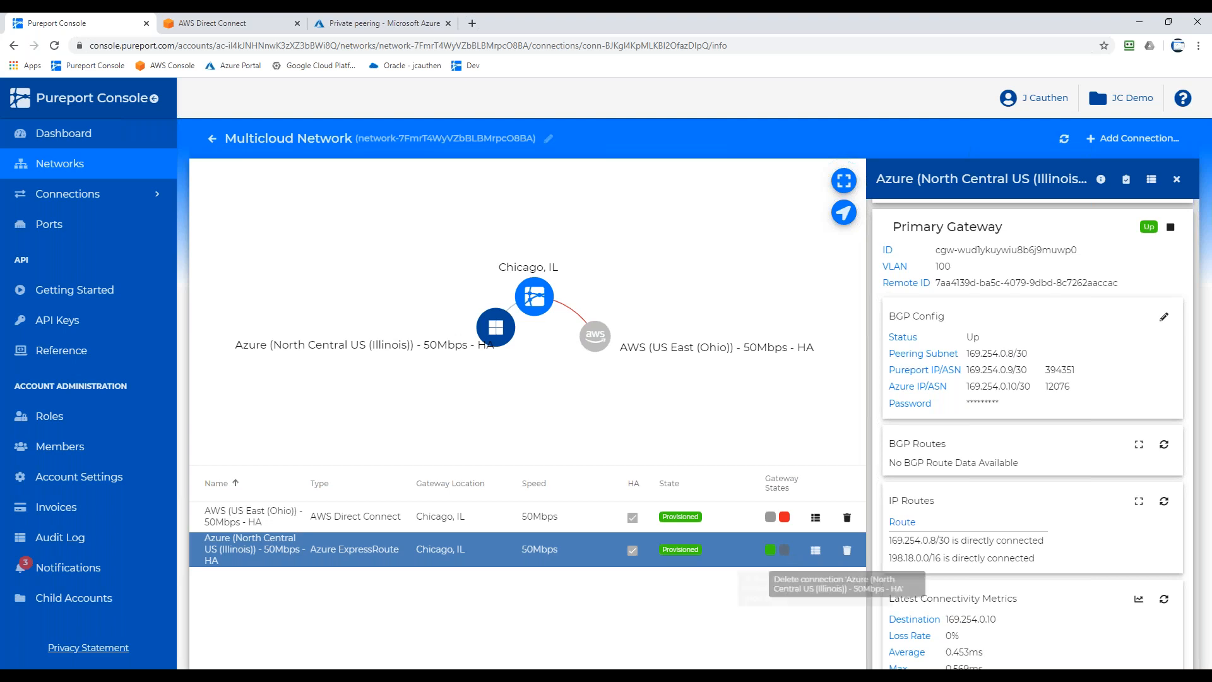
{"action": "left_click", "coordinate": [1161, 446]}
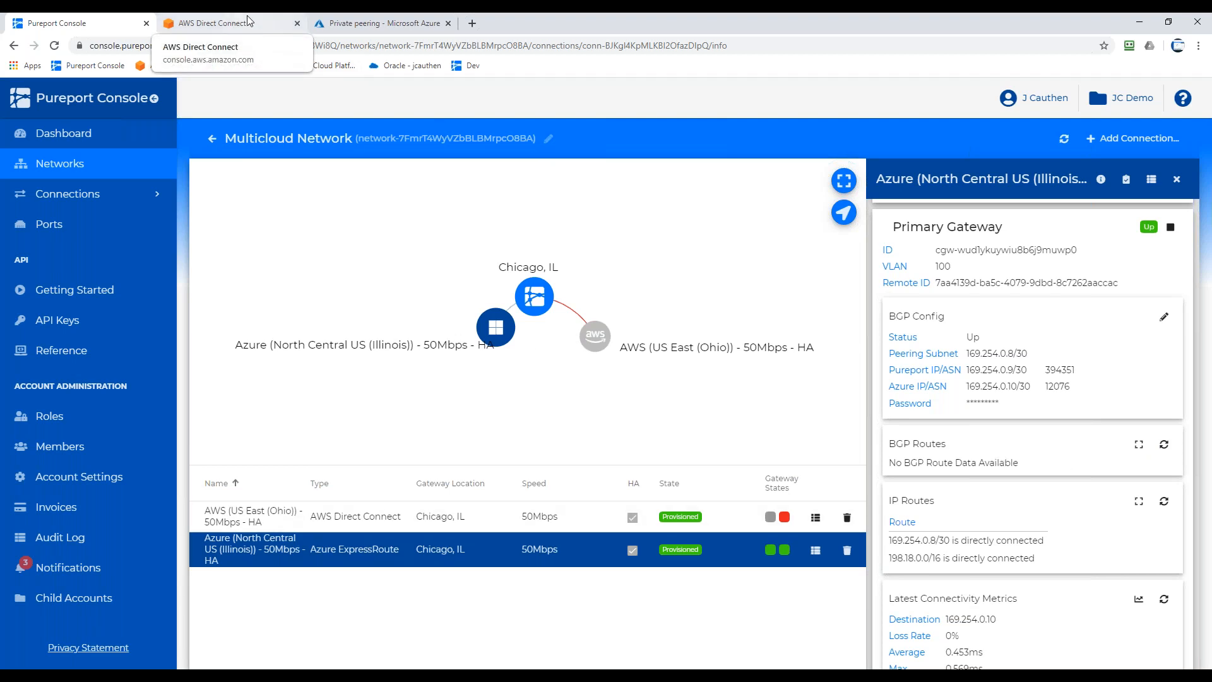
Switch to the AWS console, refresh the Direct Connect connections list, and return to the Pureport Console
{"action": "left_click", "coordinate": [248, 21]}
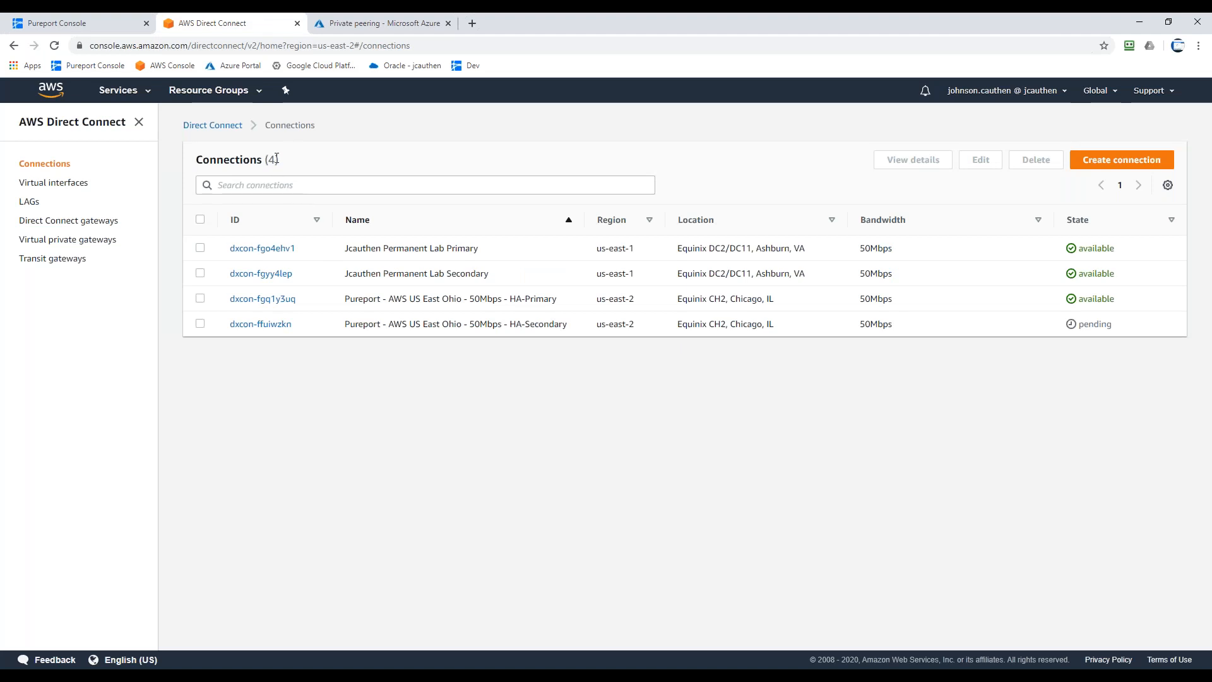
{"action": "left_click", "coordinate": [55, 45]}
{"action": "left_click", "coordinate": [114, 24]}
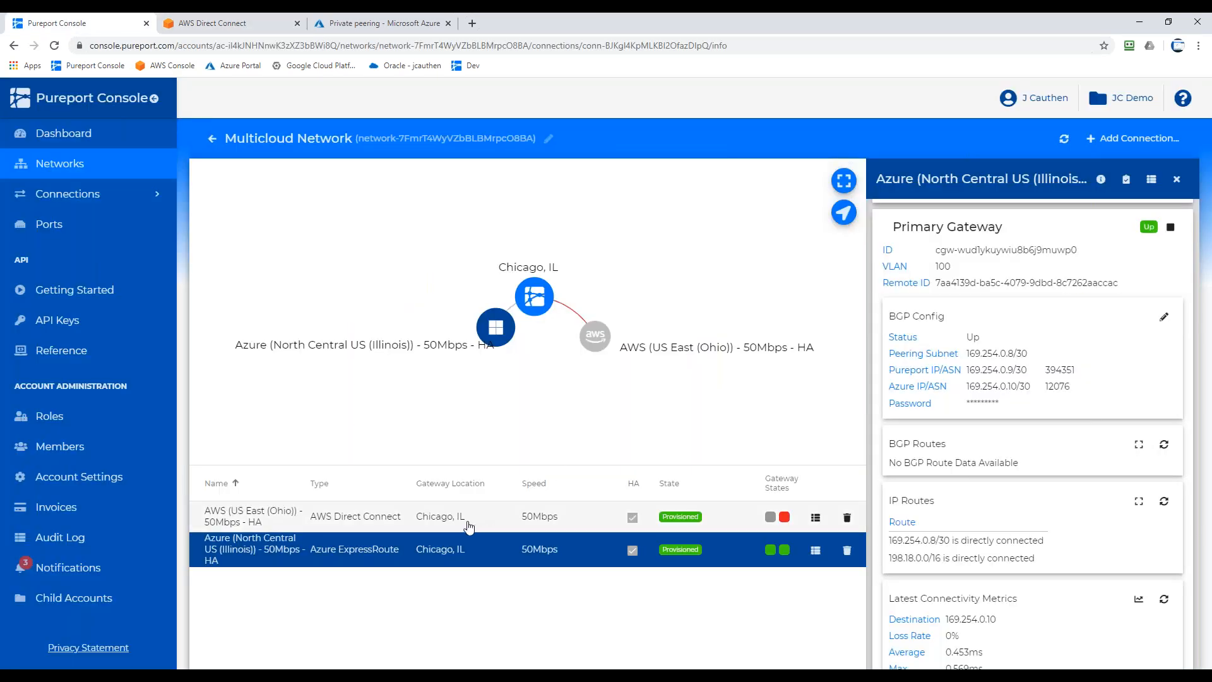
Open the AWS (US East (Ohio)) connection's post-configuration and advance to creating the virtual interfaces
{"action": "left_click", "coordinate": [467, 519]}
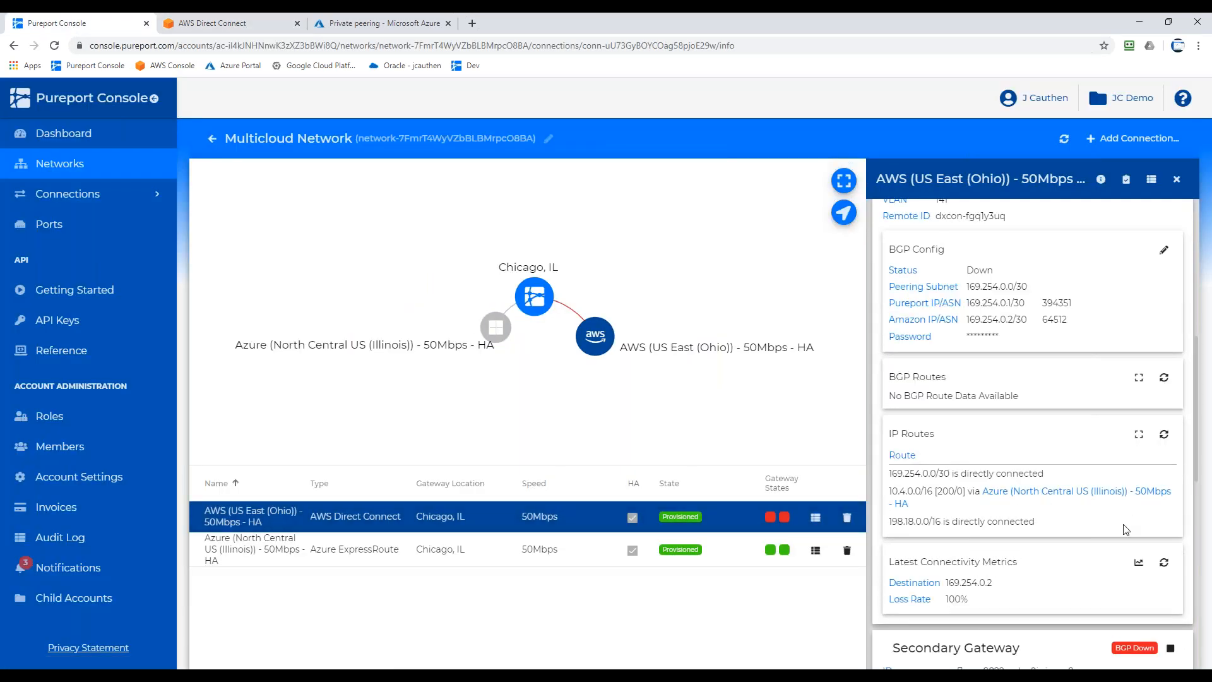
{"action": "left_click", "coordinate": [1126, 182]}
{"action": "scroll", "coordinate": [1110, 436], "scroll_direction": "down", "scroll_amount": 1}
{"action": "left_click", "coordinate": [1046, 591]}
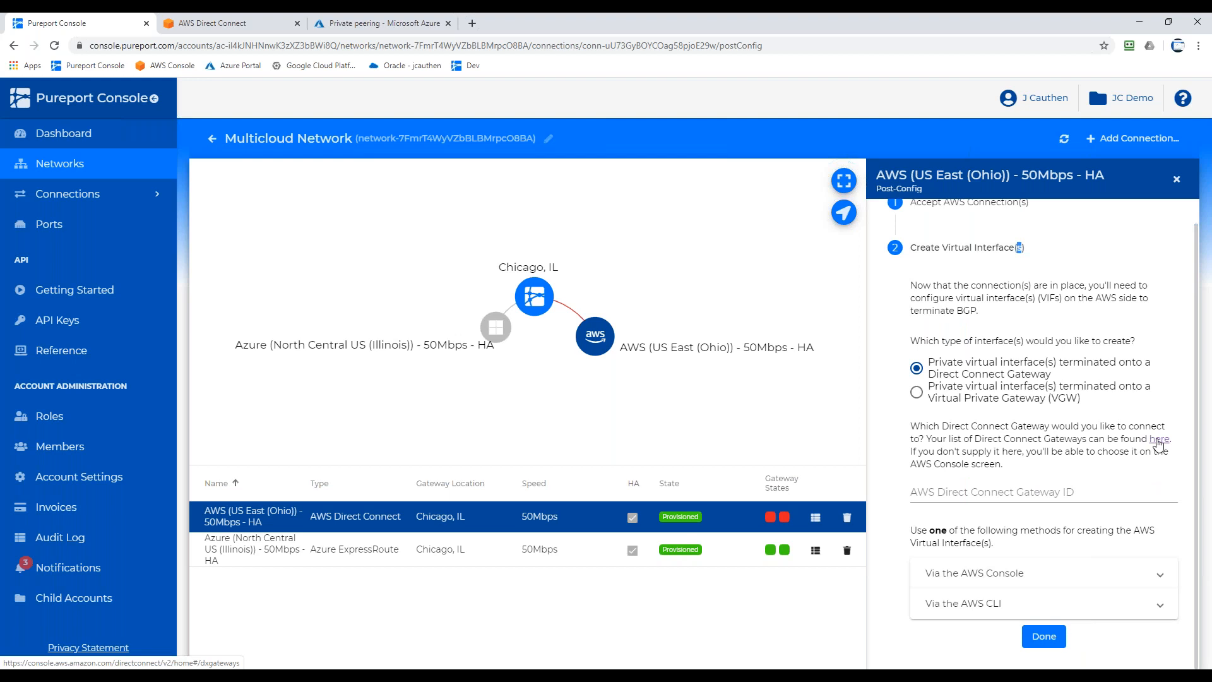
Copy the ID of the webinar-dcgw gateway from the AWS Direct Connect gateways list into Pureport's AWS Direct Connect Gateway ID field
{"action": "left_click", "coordinate": [1159, 440]}
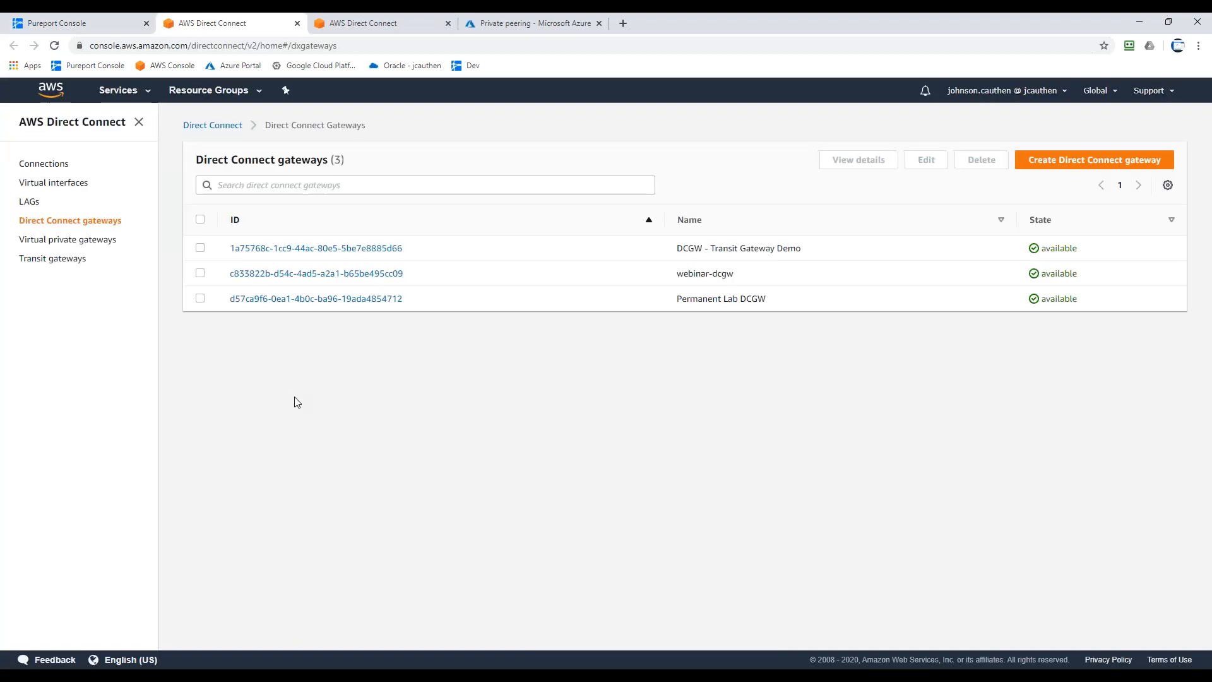
{"action": "left_click_drag", "start_coordinate": [404, 273], "coordinate": [230, 273]}
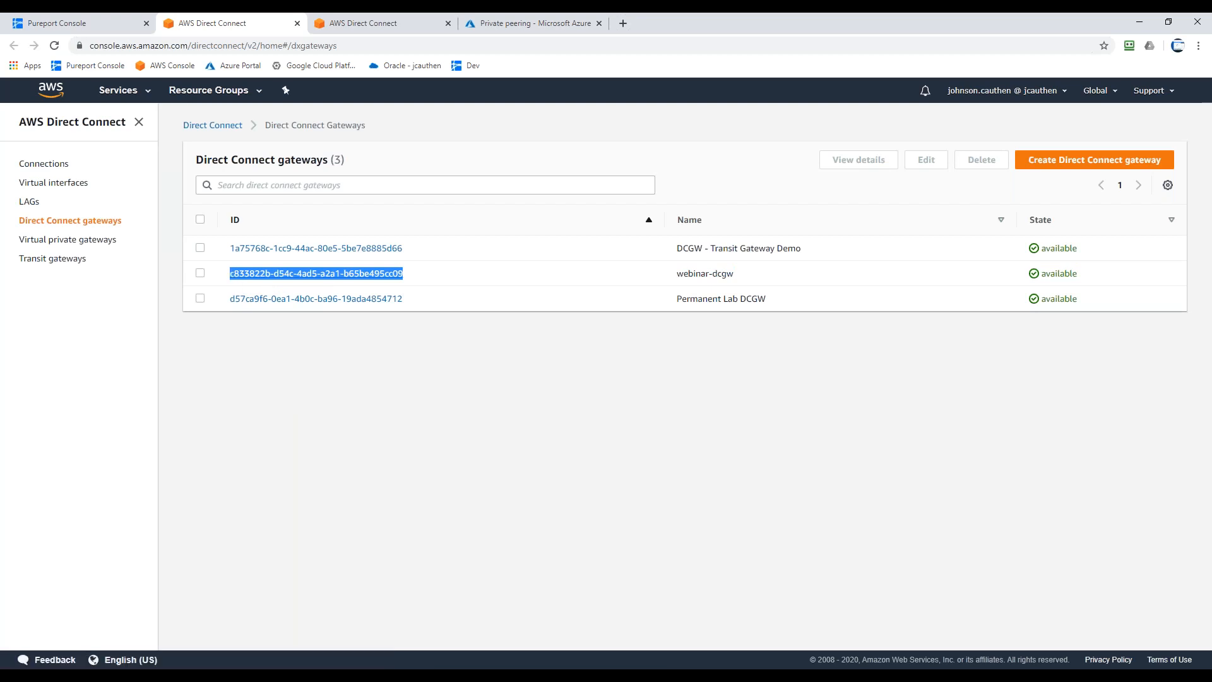
{"action": "key", "text": "ctrl+w"}
{"action": "left_click", "coordinate": [1005, 496]}
{"action": "key", "text": "ctrl+v"}
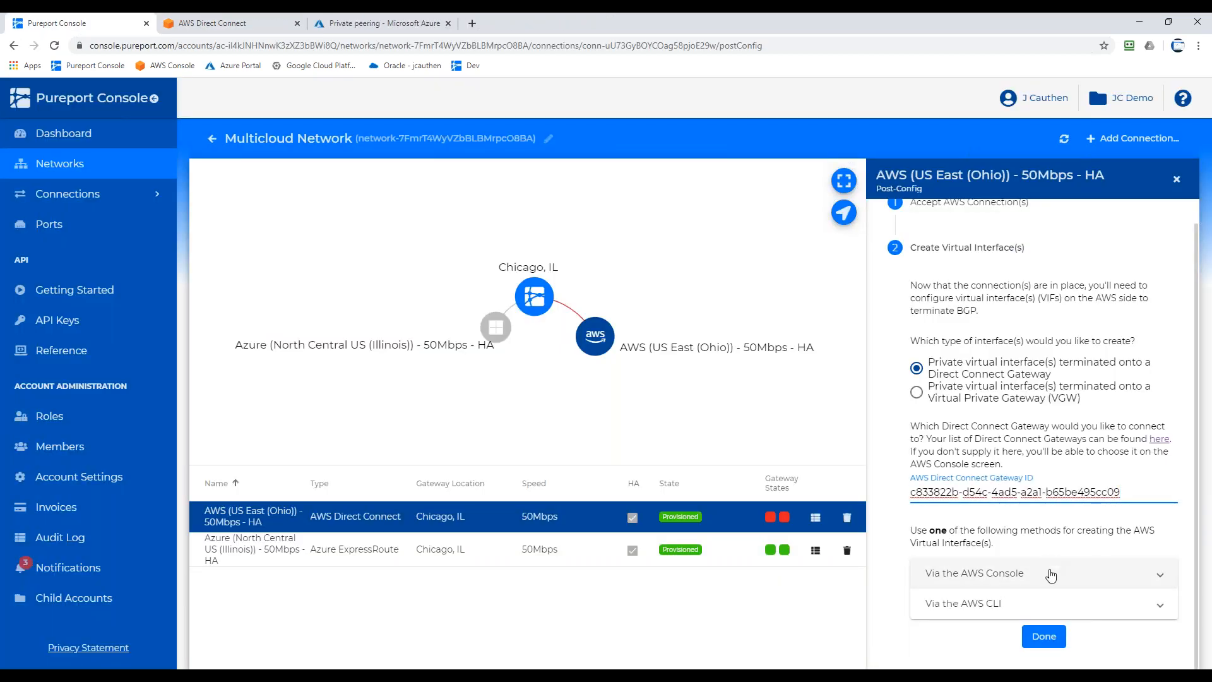
Create the pureport-primary private virtual interface through the AWS Console method, reviewing its prefilled connection, gateway, VLAN and BGP settings
{"action": "left_click", "coordinate": [1051, 575]}
{"action": "scroll", "coordinate": [1042, 505], "scroll_direction": "down", "scroll_amount": 7}
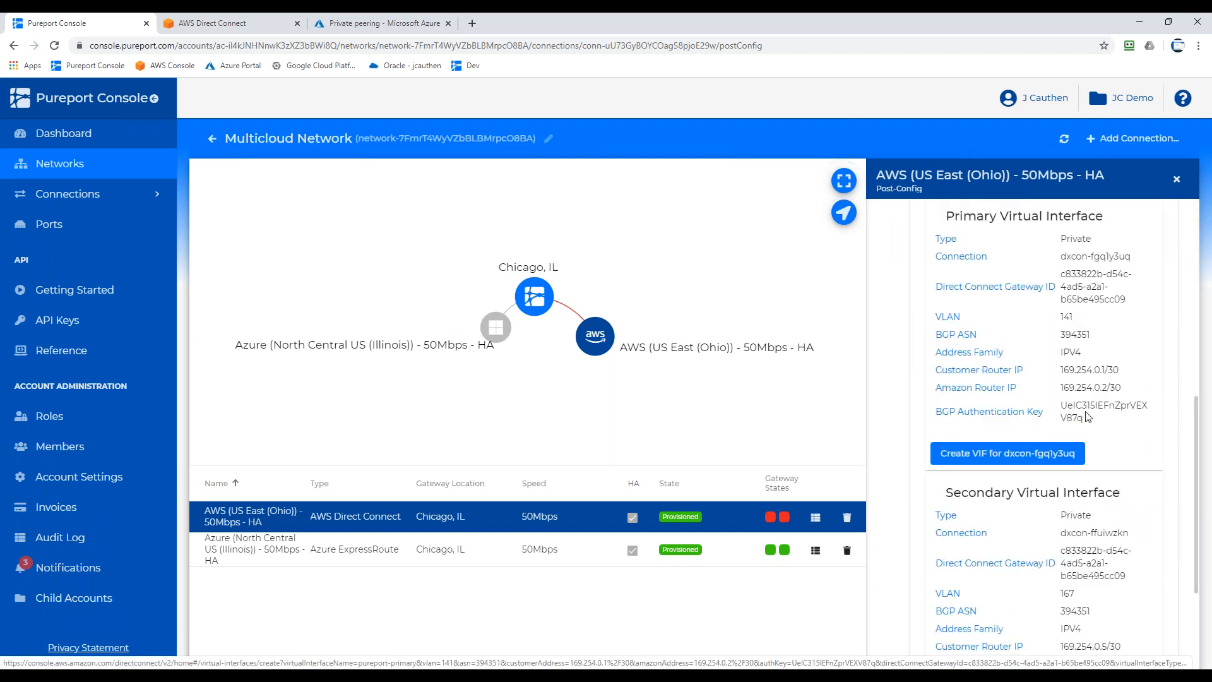
{"action": "left_click", "coordinate": [981, 455]}
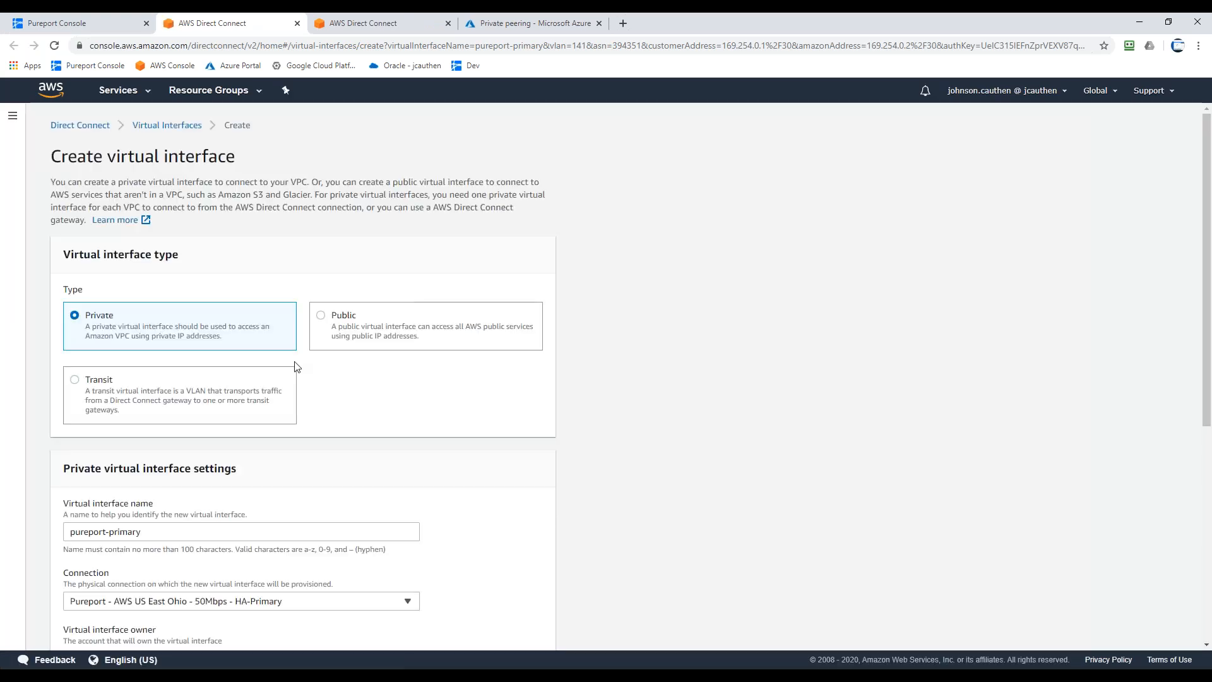
{"action": "scroll", "coordinate": [292, 366], "scroll_direction": "down", "scroll_amount": 5}
{"action": "scroll", "coordinate": [169, 632], "scroll_direction": "down", "scroll_amount": 1}
{"action": "left_click", "coordinate": [151, 588]}
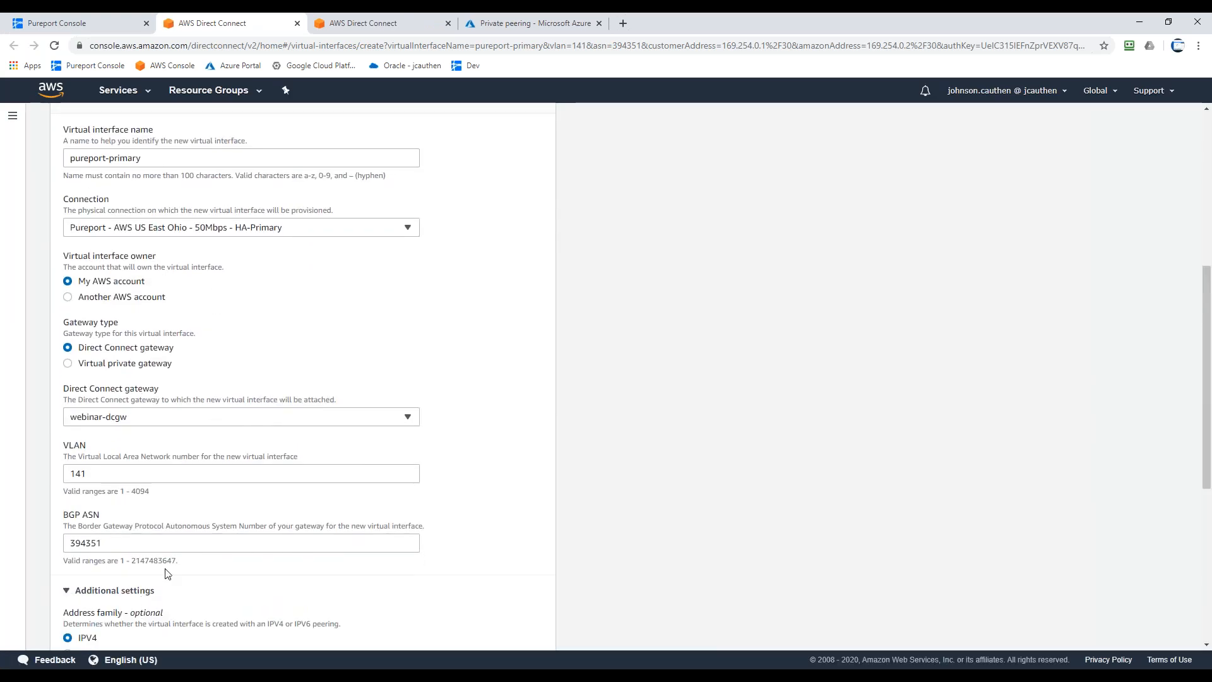
{"action": "scroll", "coordinate": [166, 567], "scroll_direction": "down", "scroll_amount": 6}
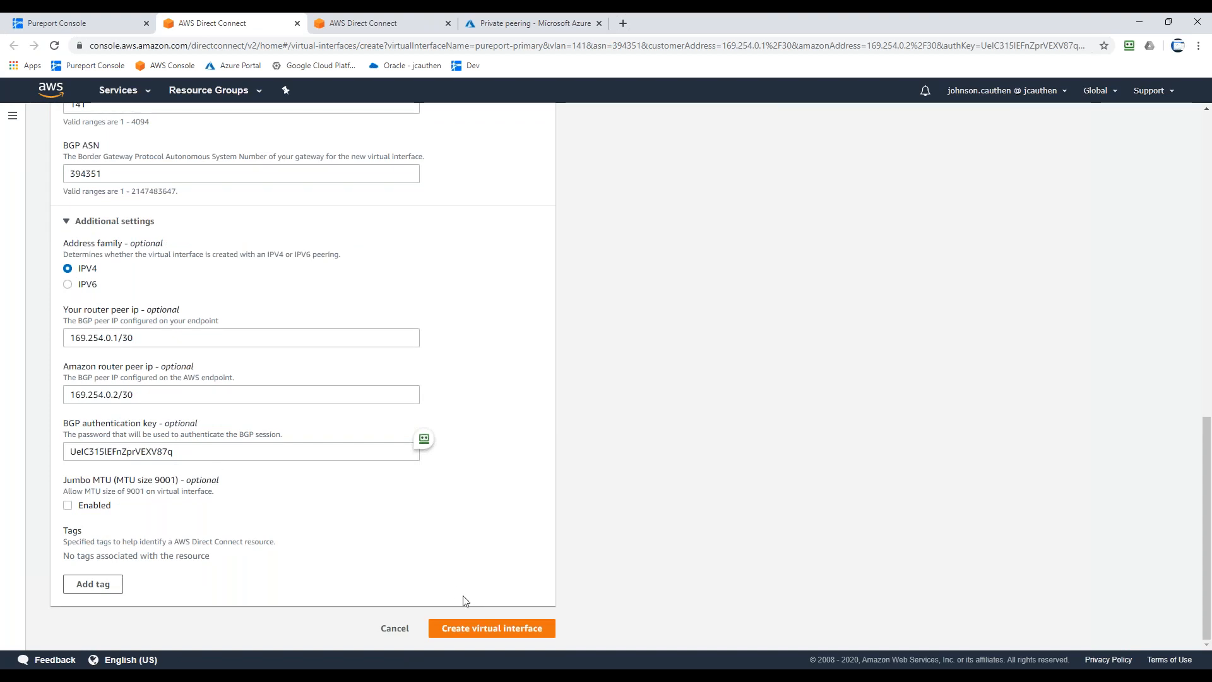
{"action": "left_click", "coordinate": [482, 627]}
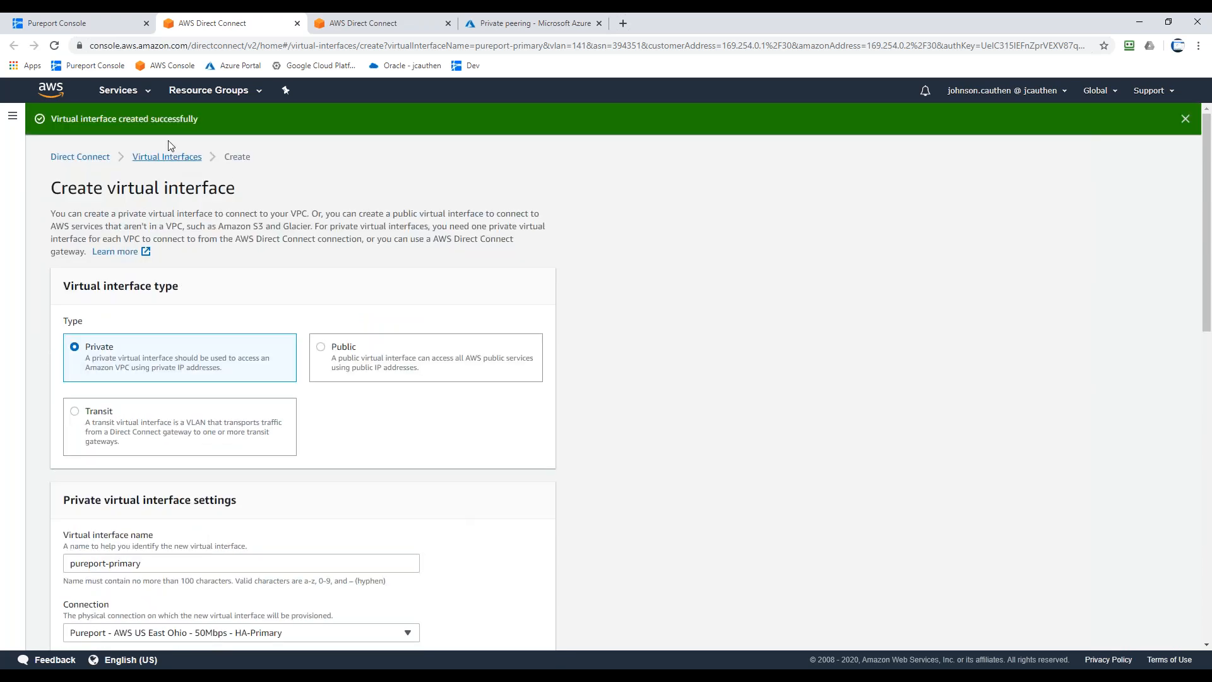
{"action": "left_click", "coordinate": [298, 23]}
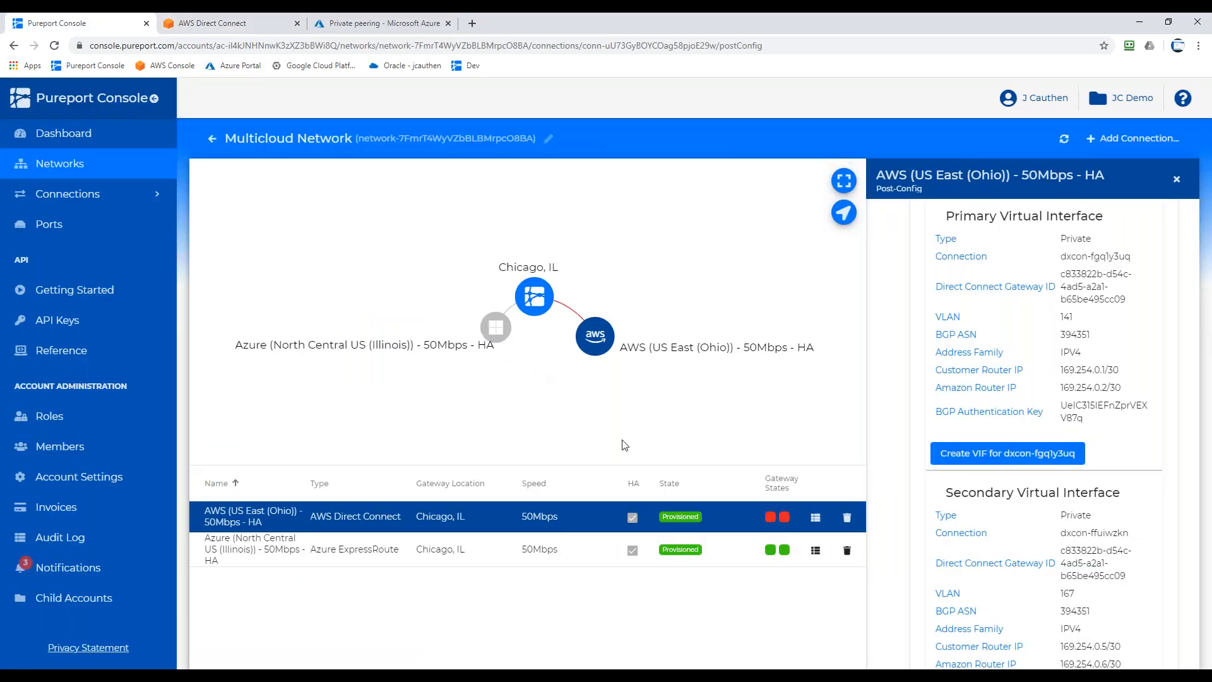
Refresh the AWS Direct Connect connections, check pureport-primary's connection ID and state among the virtual interfaces, and return to the Pureport Console
{"action": "left_click", "coordinate": [256, 19]}
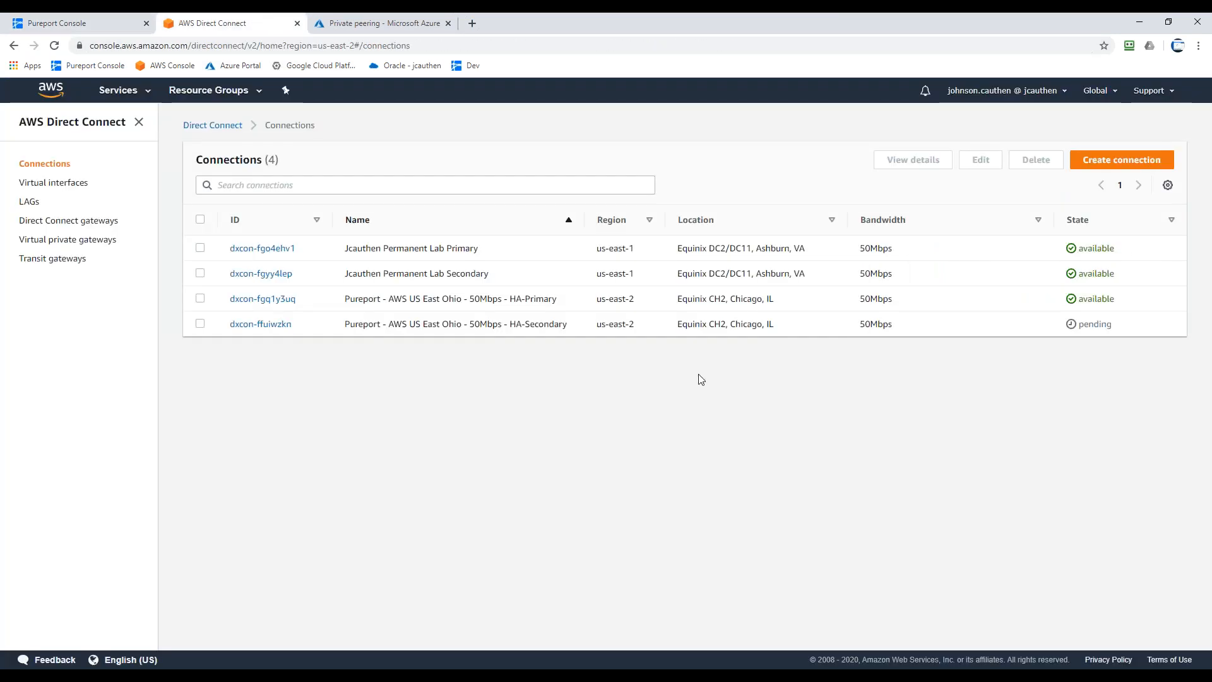
{"action": "left_click", "coordinate": [59, 46]}
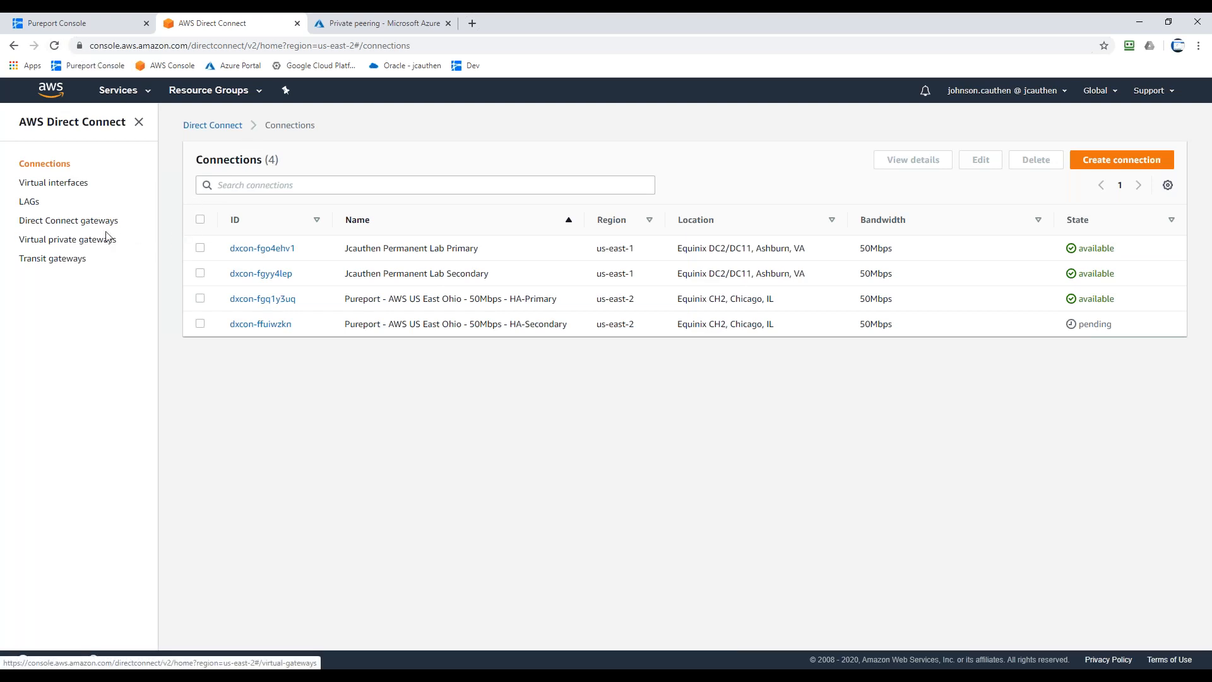
{"action": "left_click", "coordinate": [82, 183]}
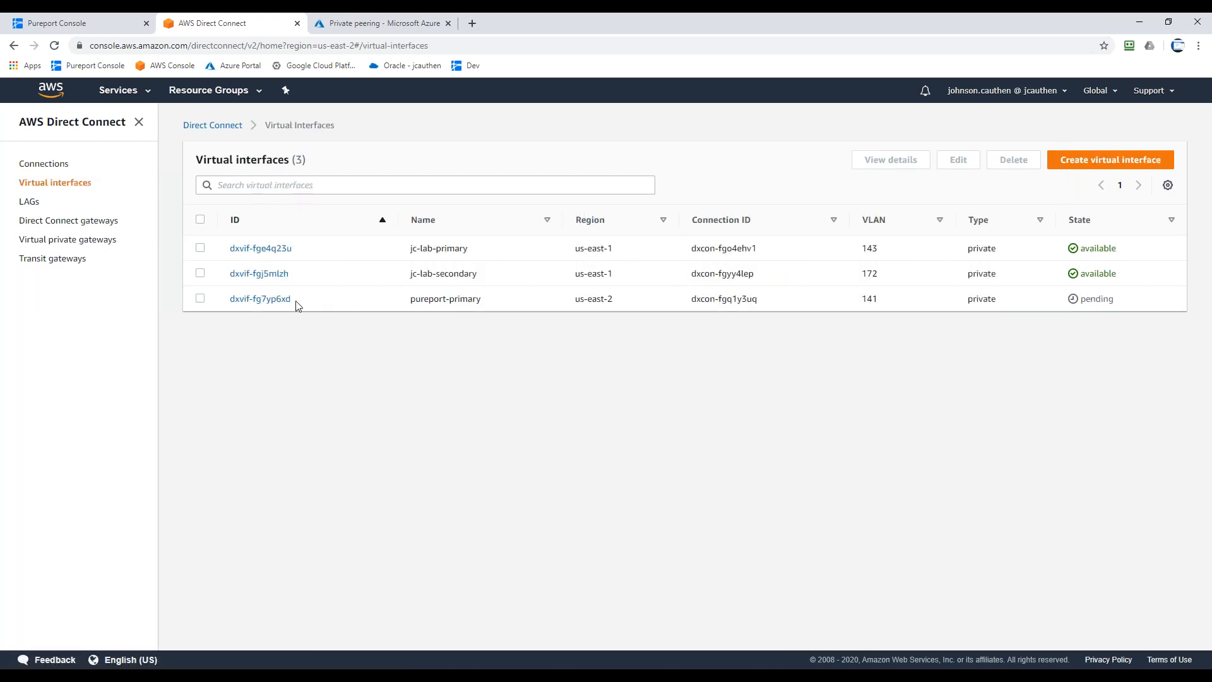
{"action": "left_click_drag", "start_coordinate": [793, 301], "coordinate": [657, 301]}
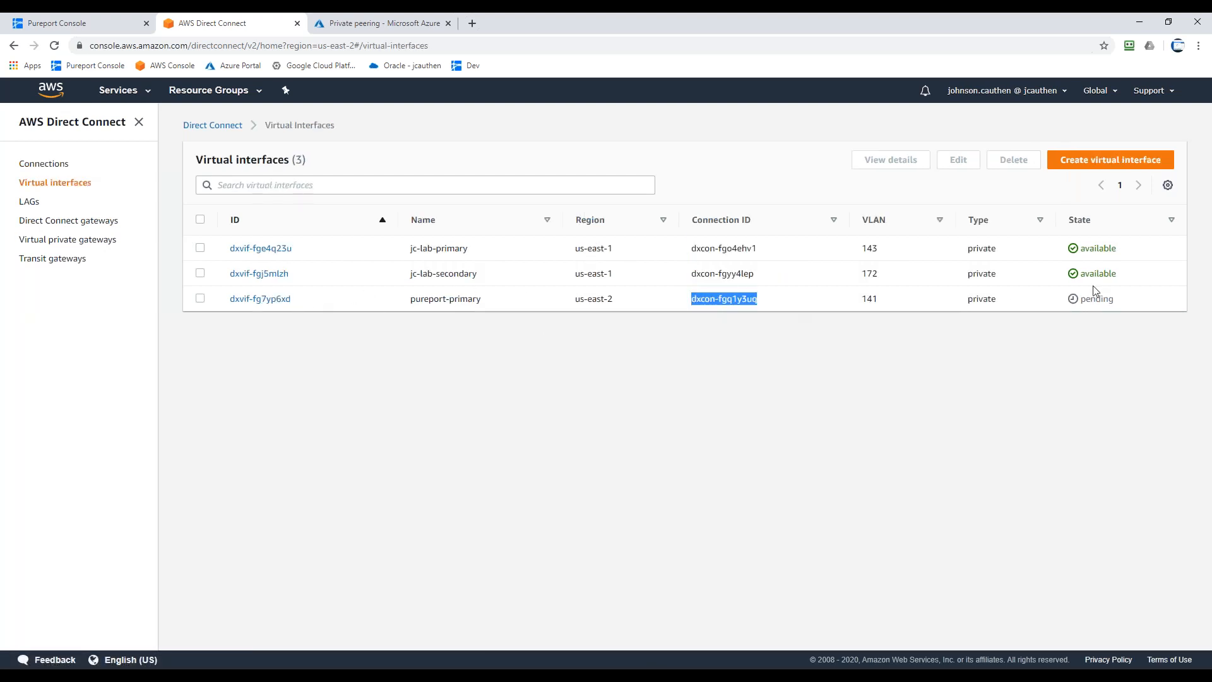
{"action": "left_click_drag", "start_coordinate": [1134, 305], "coordinate": [1080, 298]}
{"action": "left_click", "coordinate": [124, 18]}
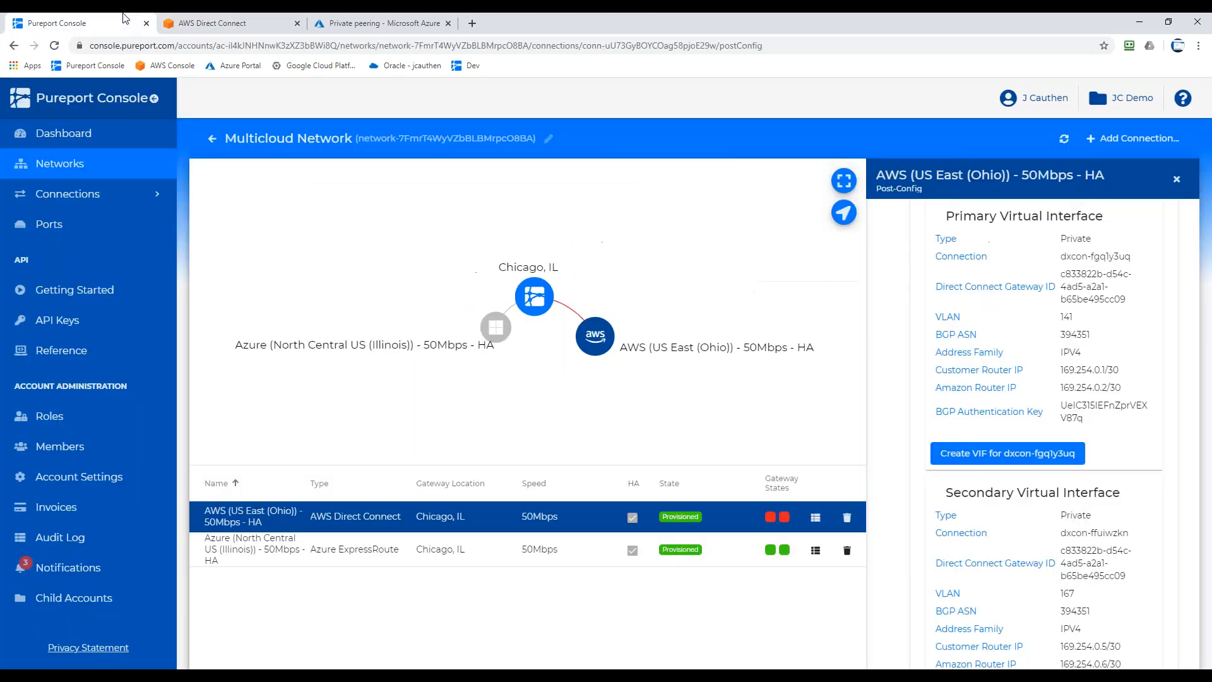
Review the Secondary Virtual Interface details, recheck the HA-Secondary connection's state in AWS Direct Connect, and return to the Pureport Console
{"action": "scroll", "coordinate": [954, 514], "scroll_direction": "down", "scroll_amount": 3}
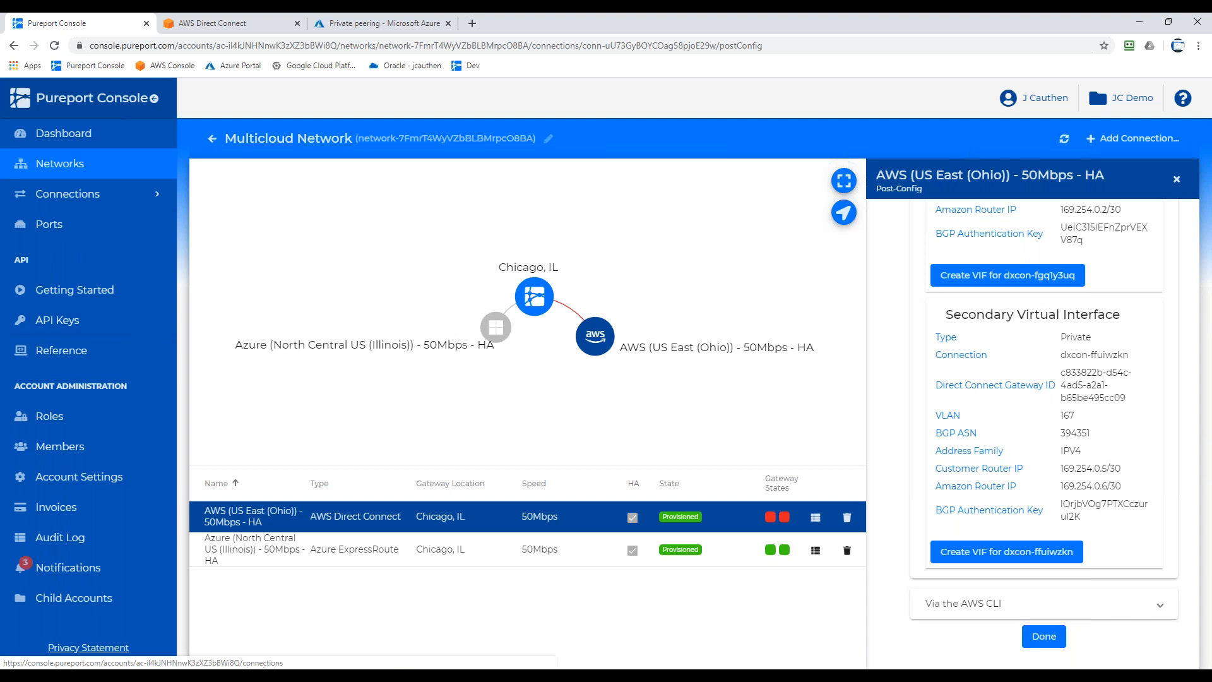
{"action": "left_click", "coordinate": [212, 23]}
{"action": "left_click", "coordinate": [405, 366]}
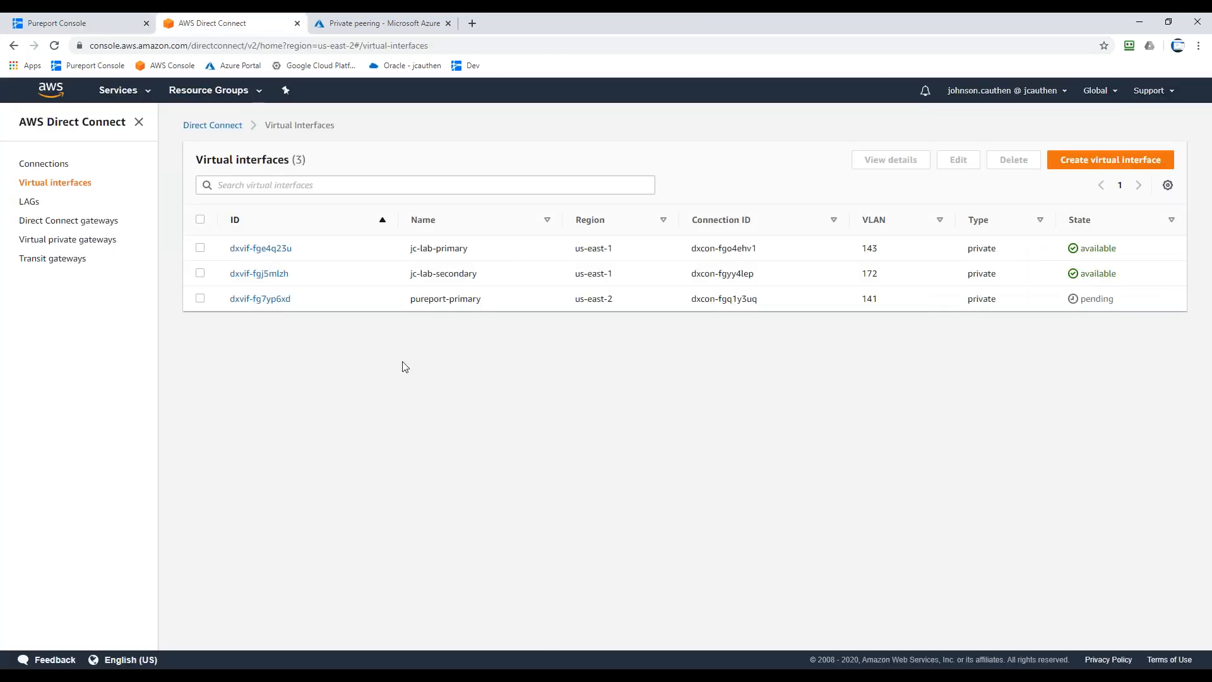
{"action": "left_click", "coordinate": [46, 164]}
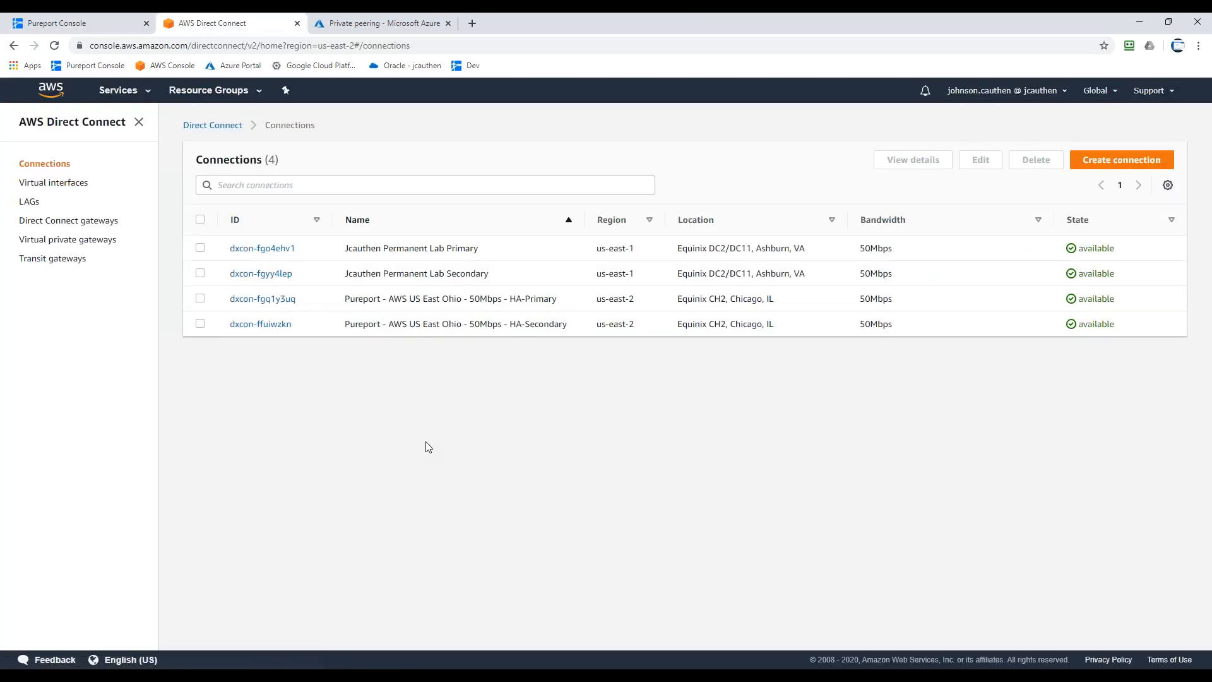
{"action": "left_click", "coordinate": [125, 23]}
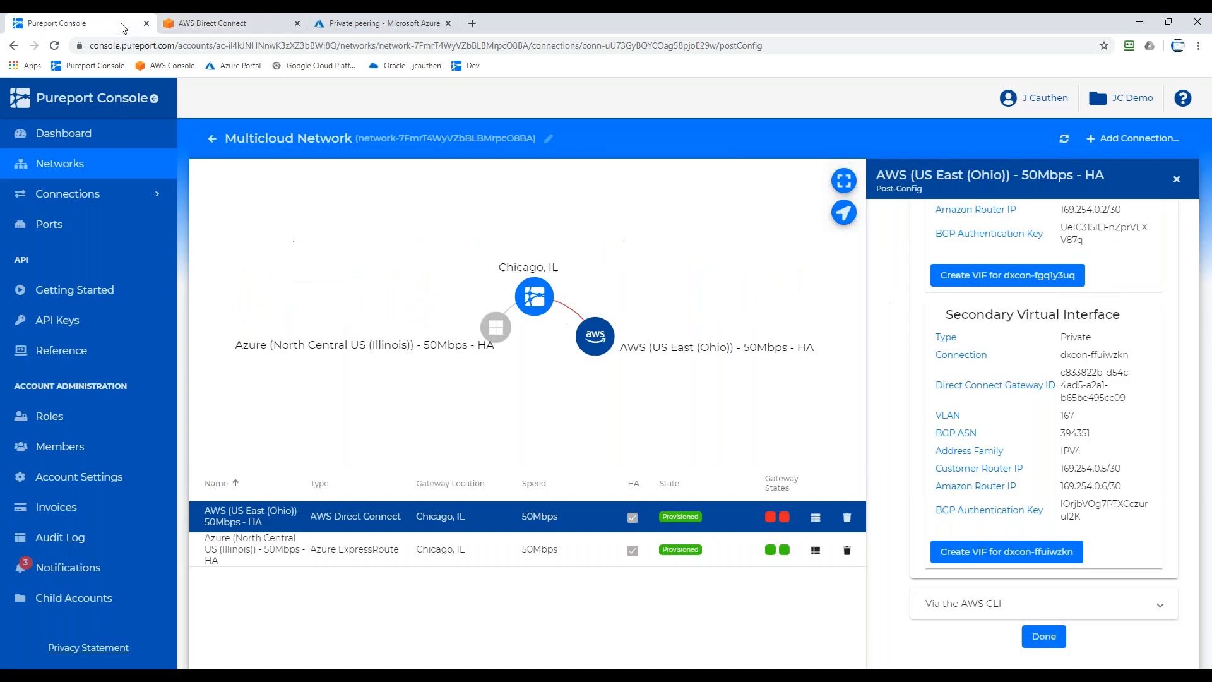
Create the pureport-secondary virtual interface on the HA-Secondary connection using the prefilled AWS settings
{"action": "left_click", "coordinate": [1029, 559]}
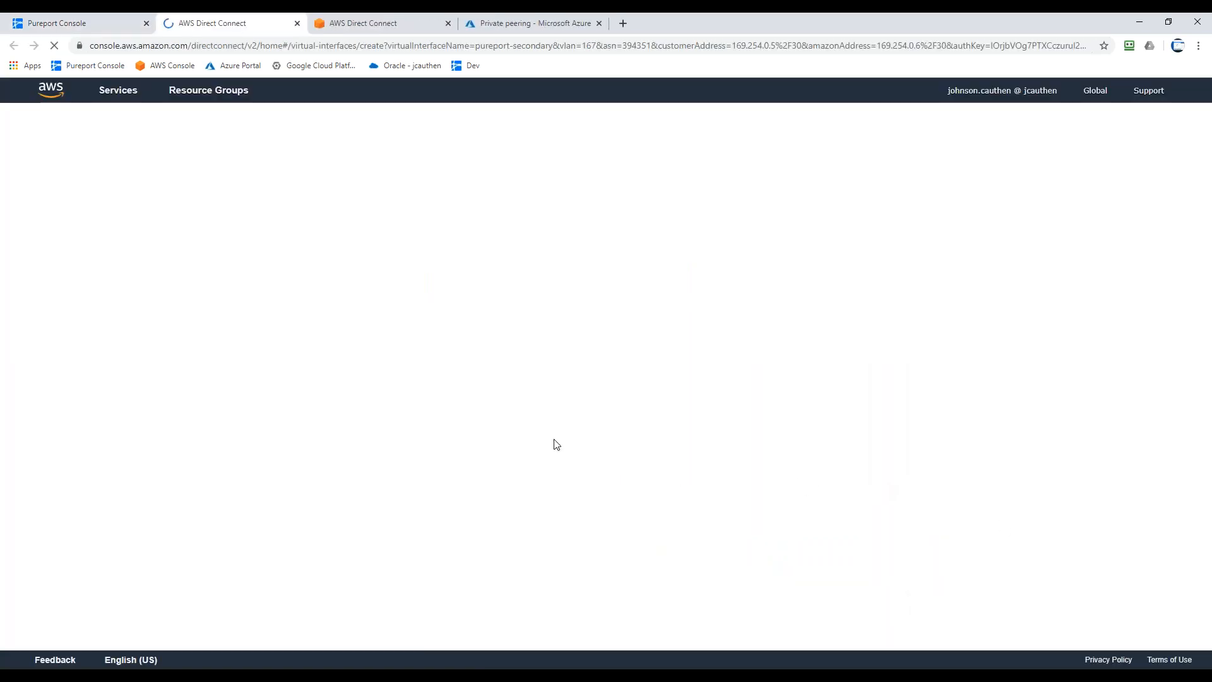
{"action": "scroll", "coordinate": [366, 512], "scroll_direction": "down", "scroll_amount": 6}
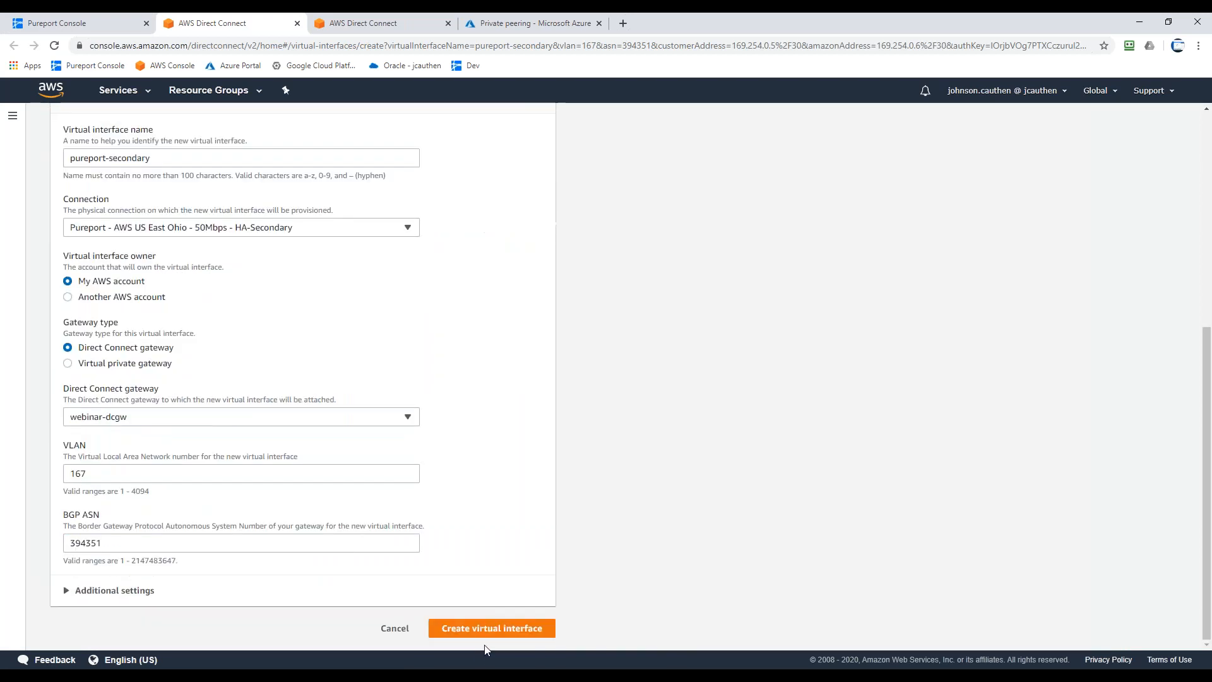
{"action": "left_click", "coordinate": [483, 631]}
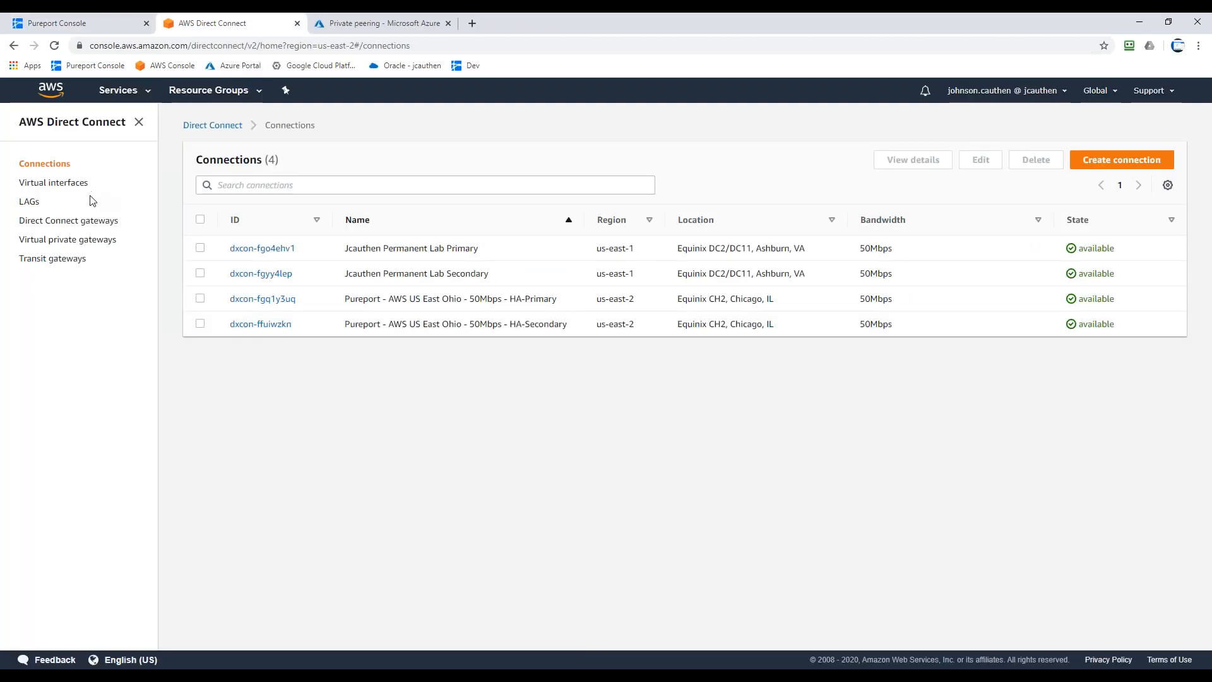
Check the states of both Pureport virtual interfaces in AWS Direct Connect and sort the list by name
{"action": "left_click", "coordinate": [55, 182]}
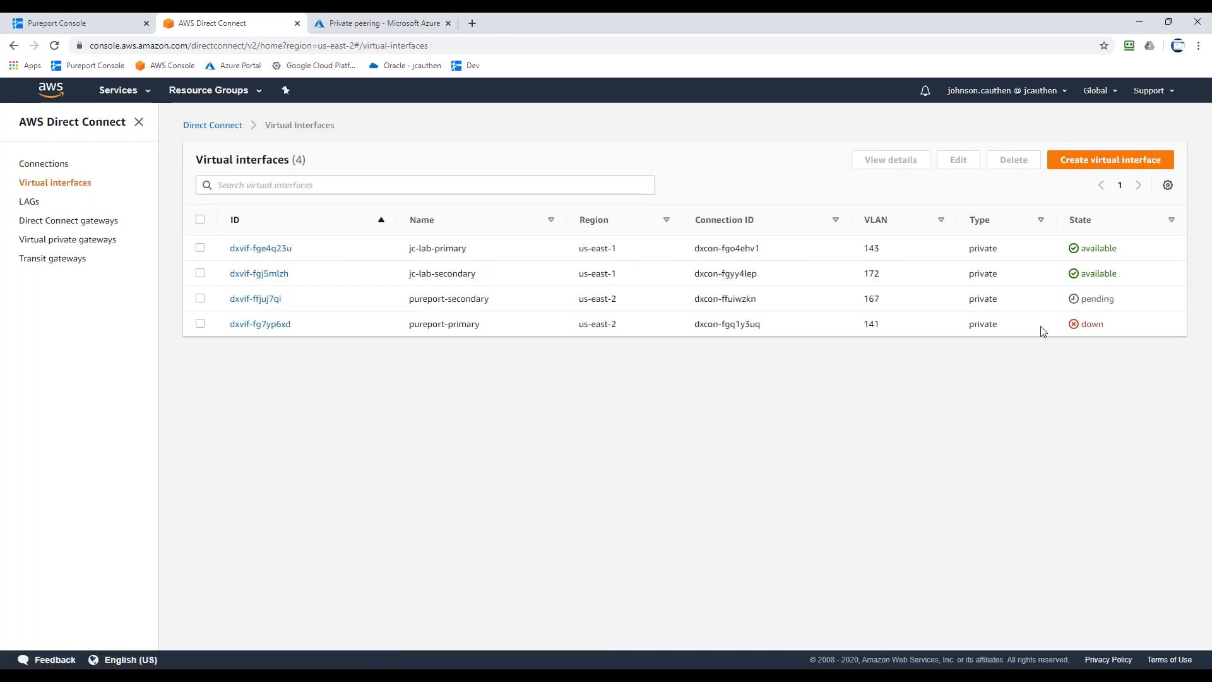
{"action": "left_click_drag", "start_coordinate": [479, 324], "coordinate": [409, 327]}
{"action": "left_click_drag", "start_coordinate": [1117, 301], "coordinate": [1076, 300]}
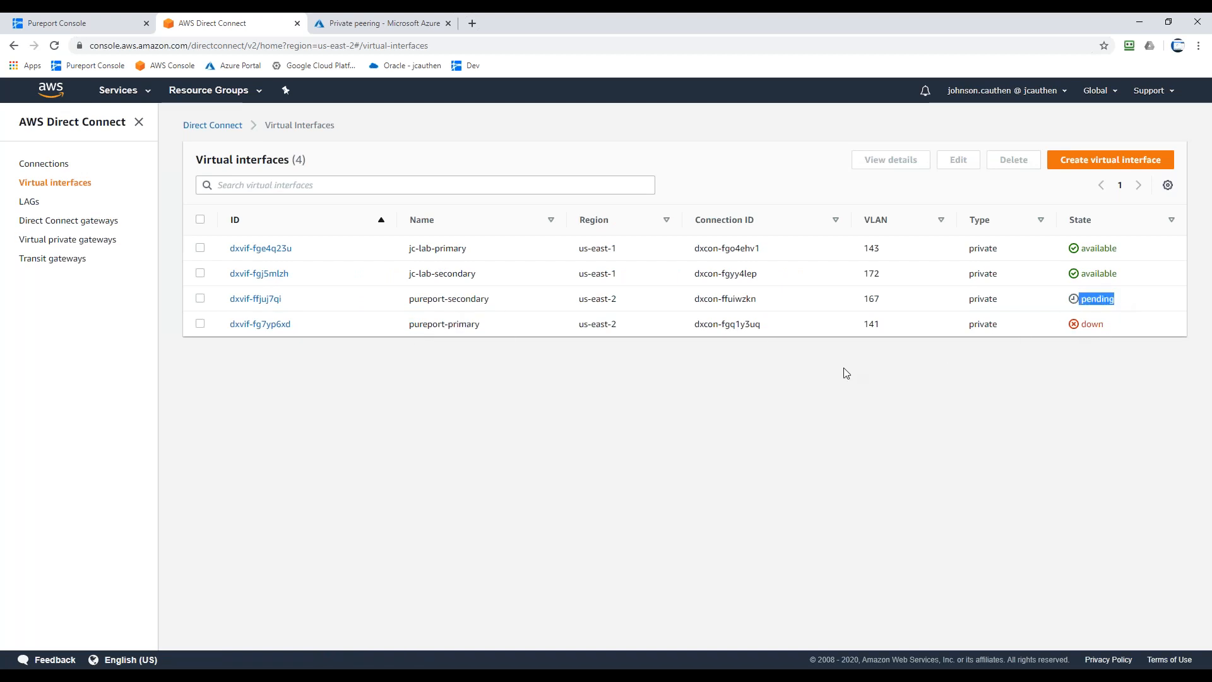
{"action": "left_click", "coordinate": [444, 221]}
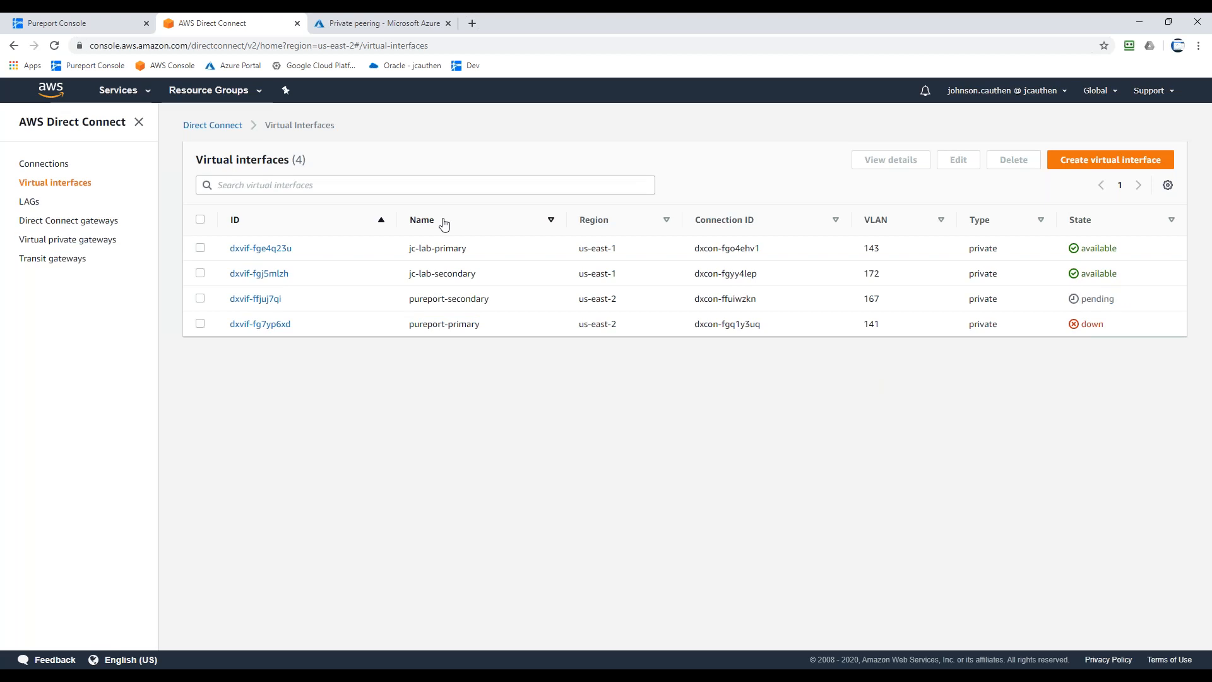
{"action": "left_click", "coordinate": [444, 221]}
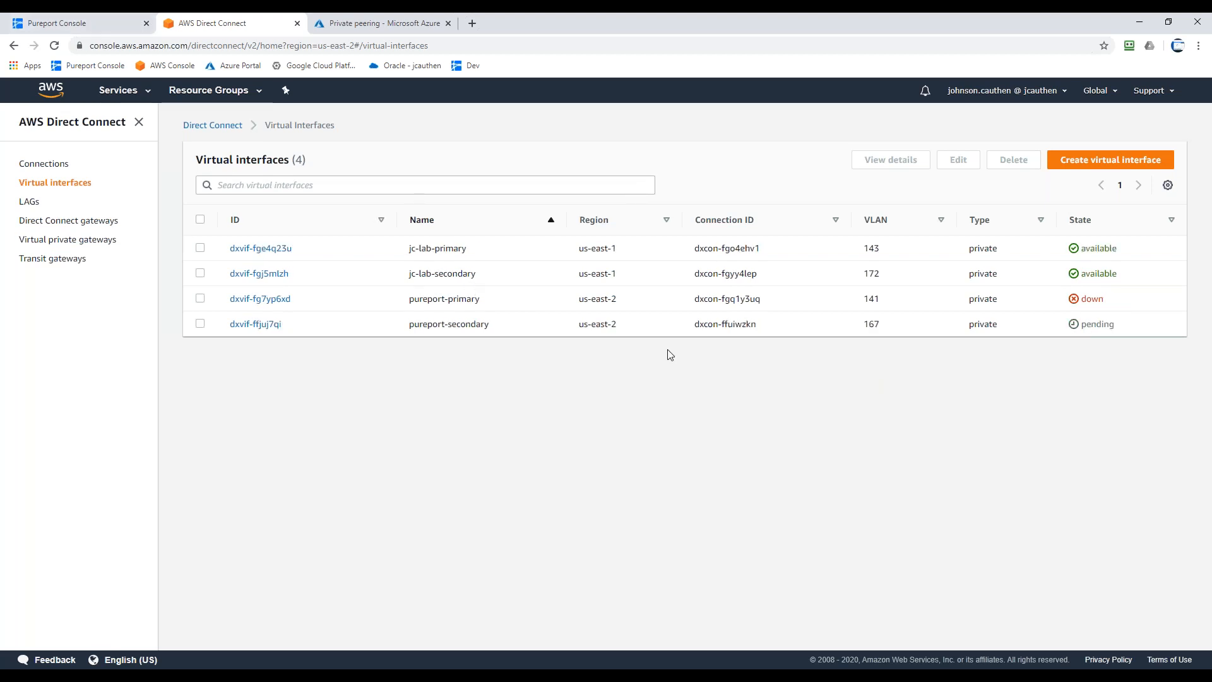
Finish the AWS connection's post-configuration in the Pureport Console and examine the primary gateway's BGP routes to Azure and AWS
{"action": "left_click", "coordinate": [98, 22]}
{"action": "mouse_move", "coordinate": [775, 524]}
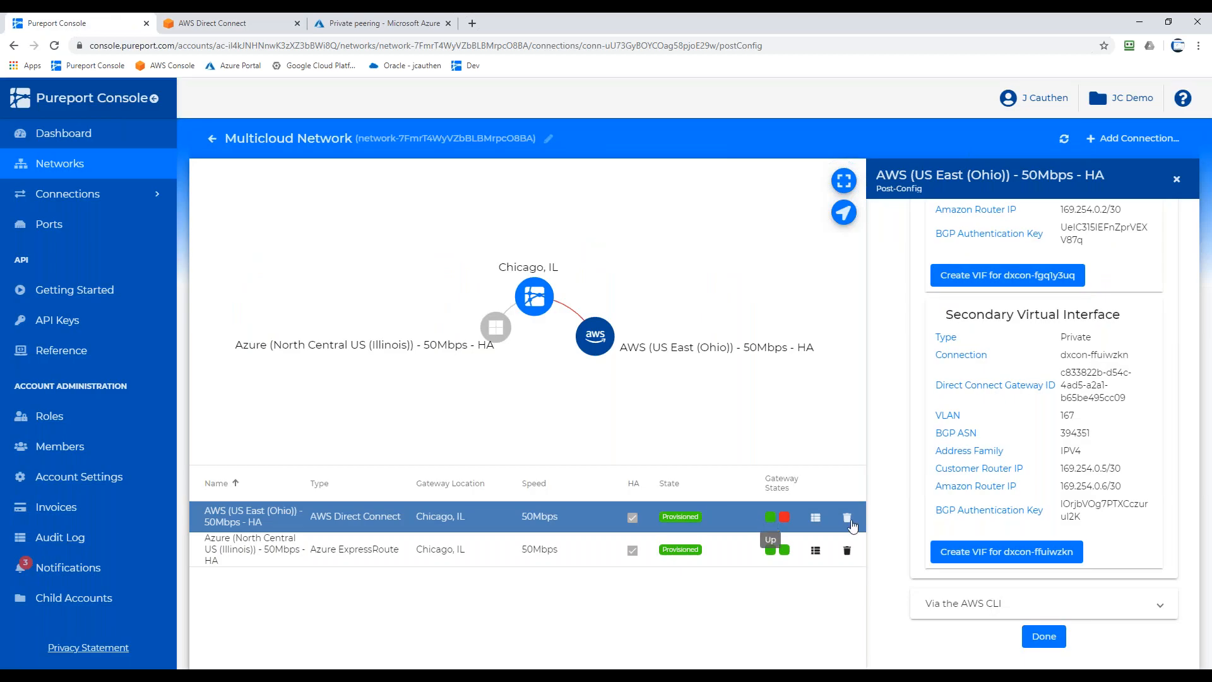
{"action": "left_click", "coordinate": [1035, 631]}
{"action": "scroll", "coordinate": [1030, 508], "scroll_direction": "down", "scroll_amount": 6}
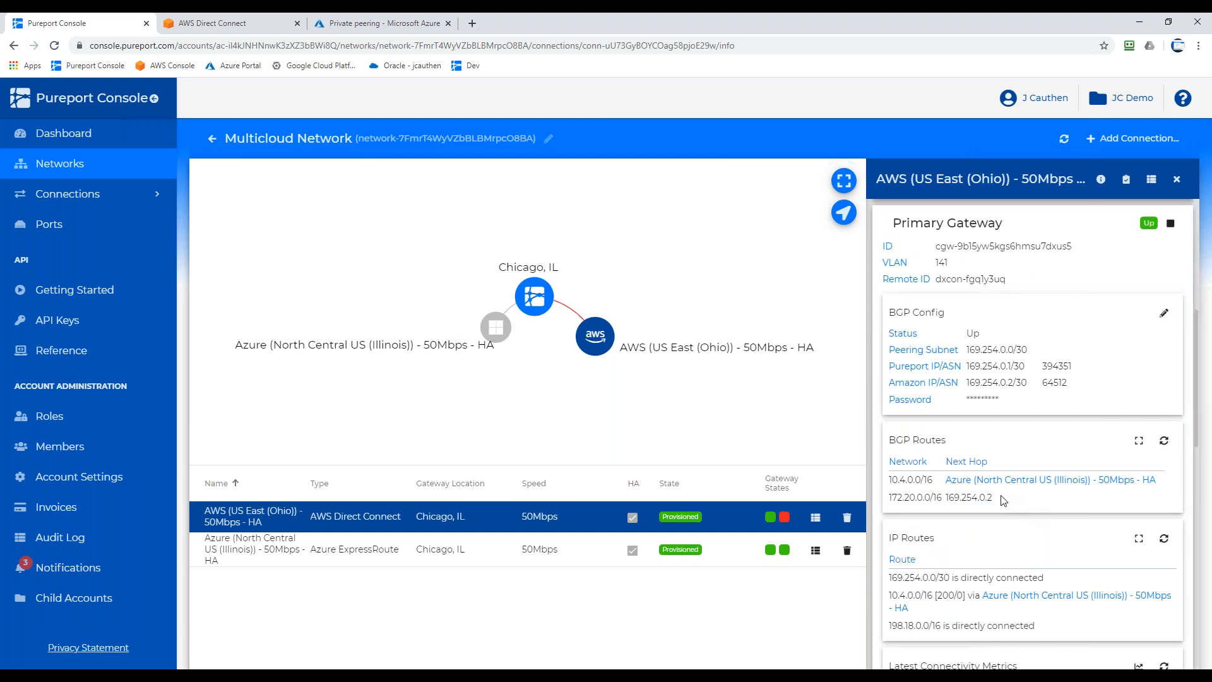
{"action": "left_click_drag", "start_coordinate": [945, 481], "coordinate": [1155, 489]}
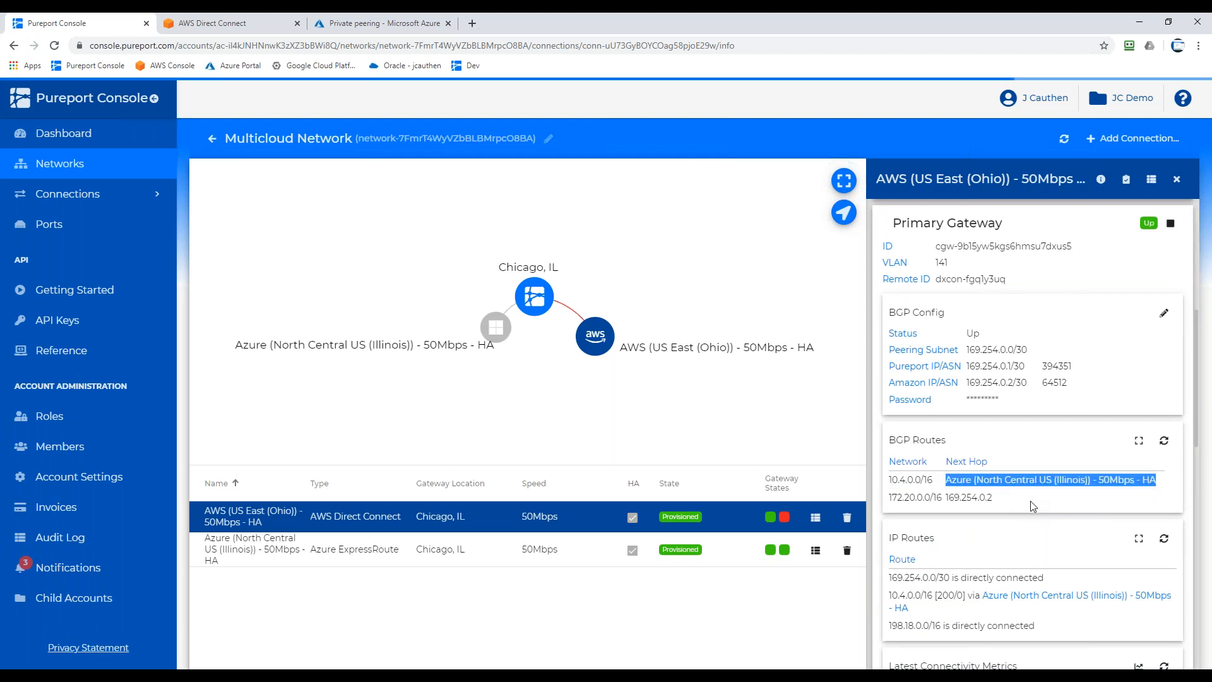
{"action": "left_click_drag", "start_coordinate": [945, 502], "coordinate": [891, 500]}
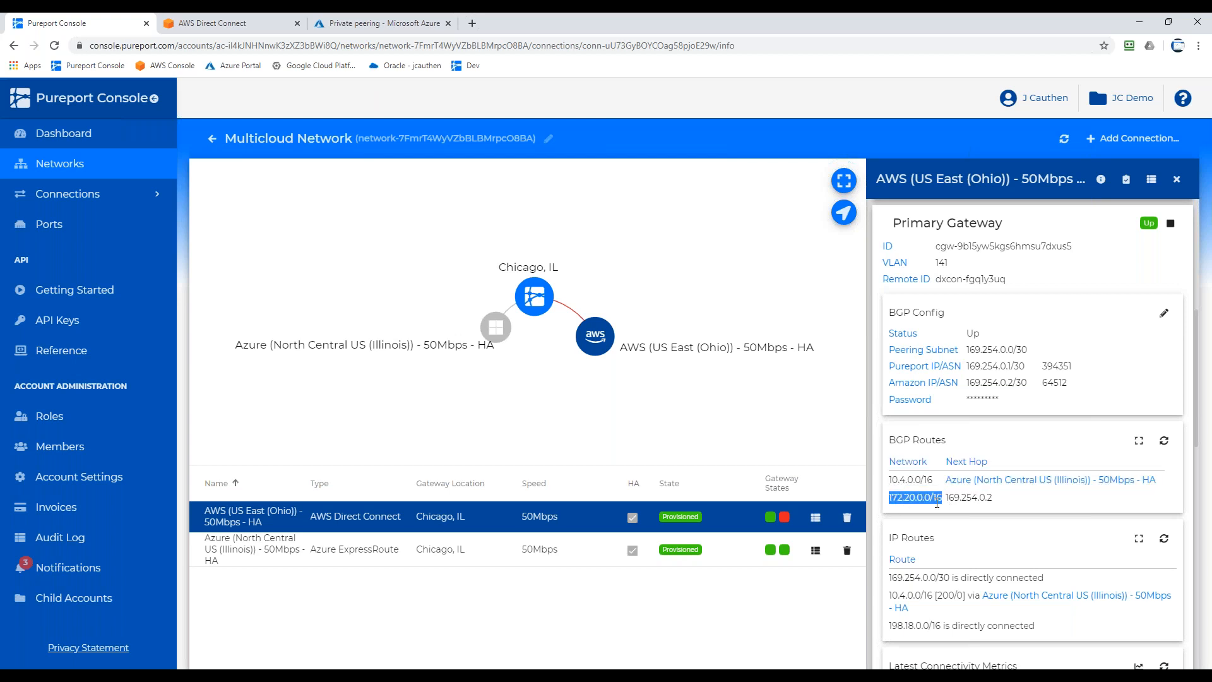
Check the AWS connection's secondary gateway state and display the other Pureport locations on the network map
{"action": "mouse_move", "coordinate": [790, 524]}
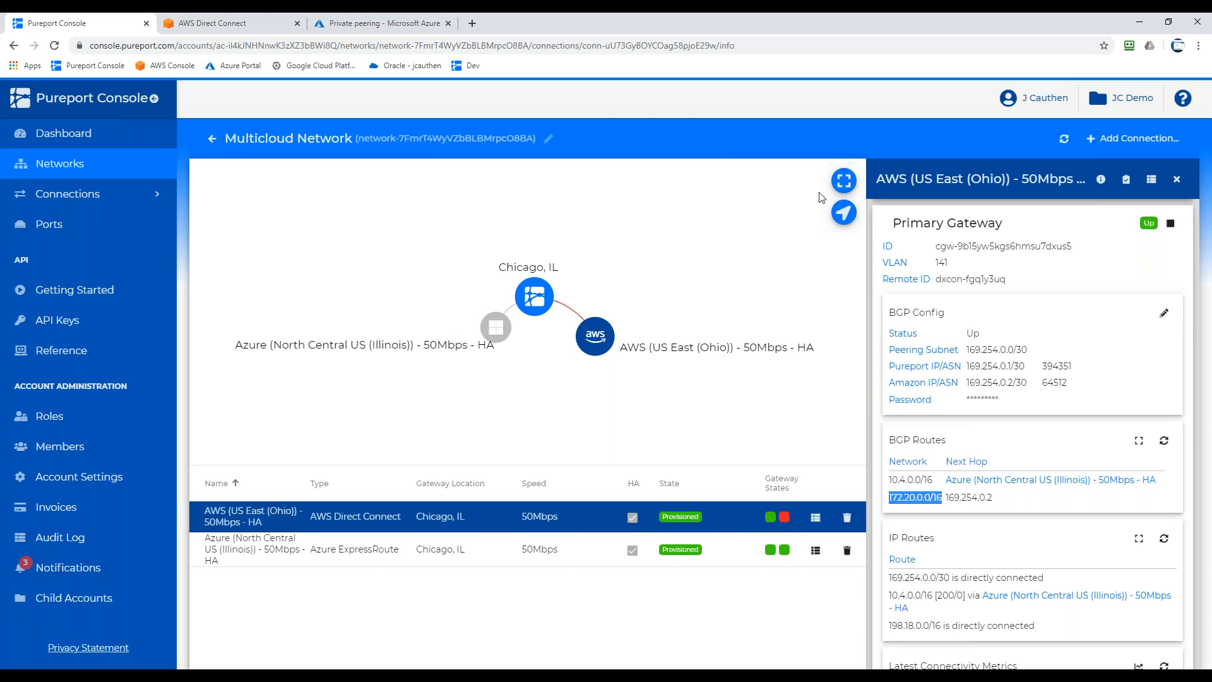
{"action": "left_click", "coordinate": [843, 213]}
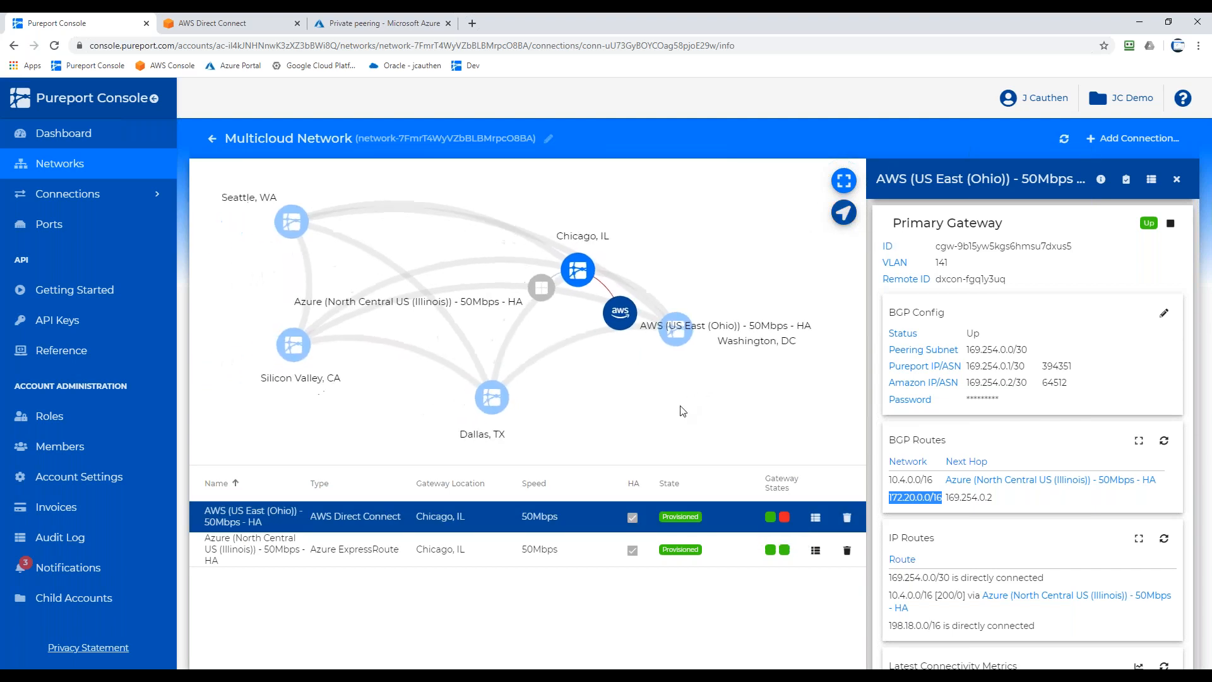